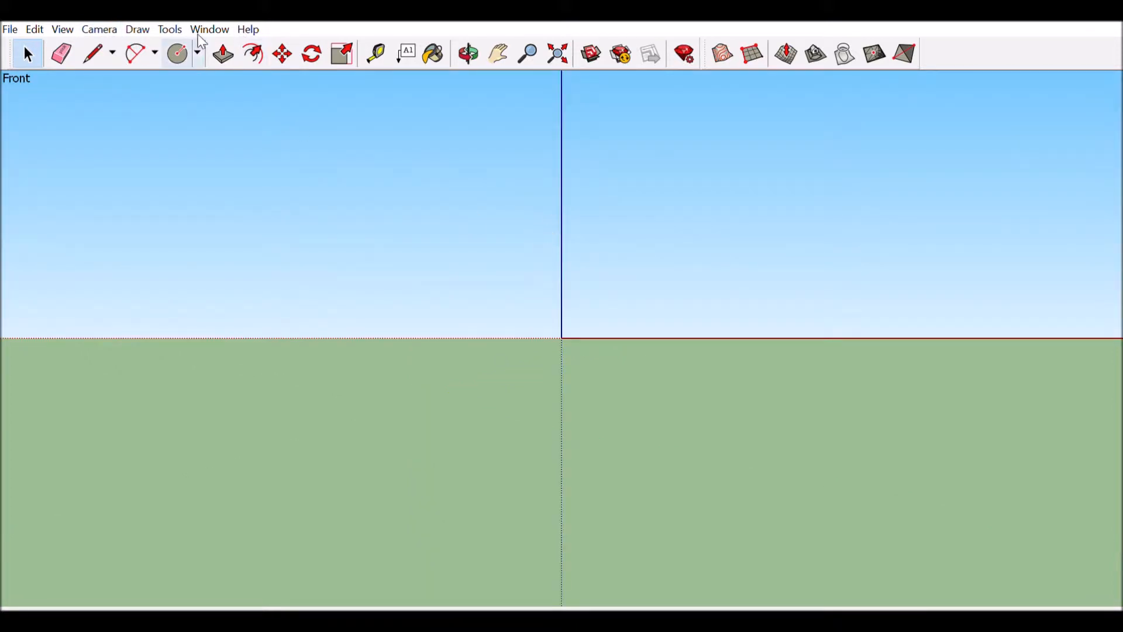
# - Draw a tall rectangle in the front view beside the blue axis, with its lower inner corner at the origin
pyautogui.click(181, 54)
pyautogui.click(470, 108)
pyautogui.click(561, 338)
pyautogui.scroll(2, 521, 111)
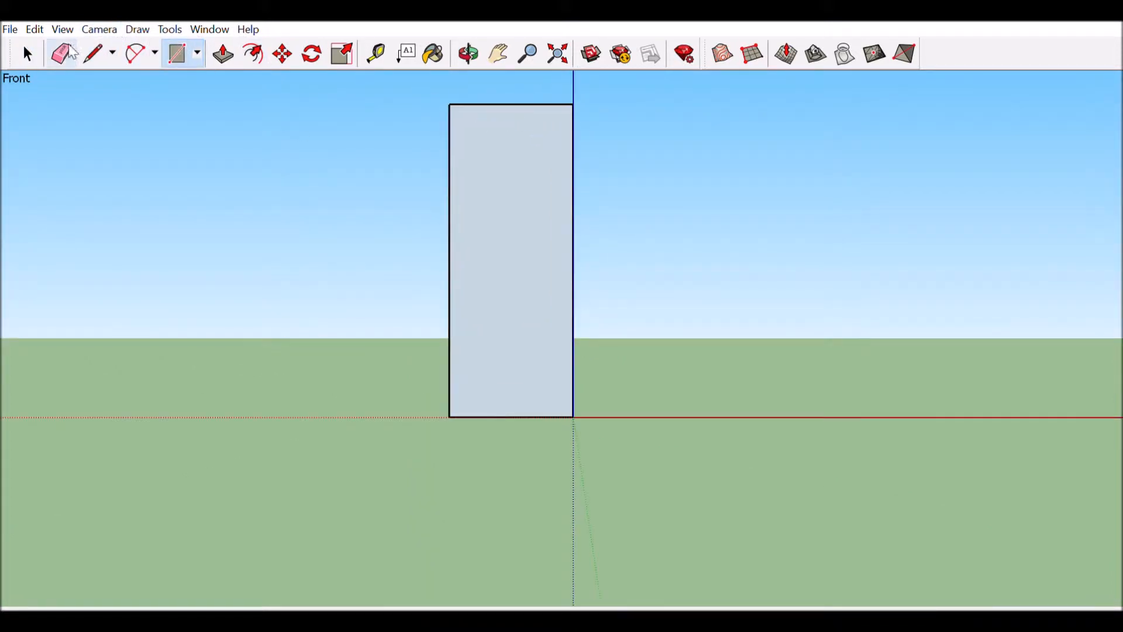
# - Divide the rectangle with four horizontal lines, two in the upper part and two in the lower, and add an equally wide rectangle beneath it
pyautogui.click(94, 54)
pyautogui.click(450, 122)
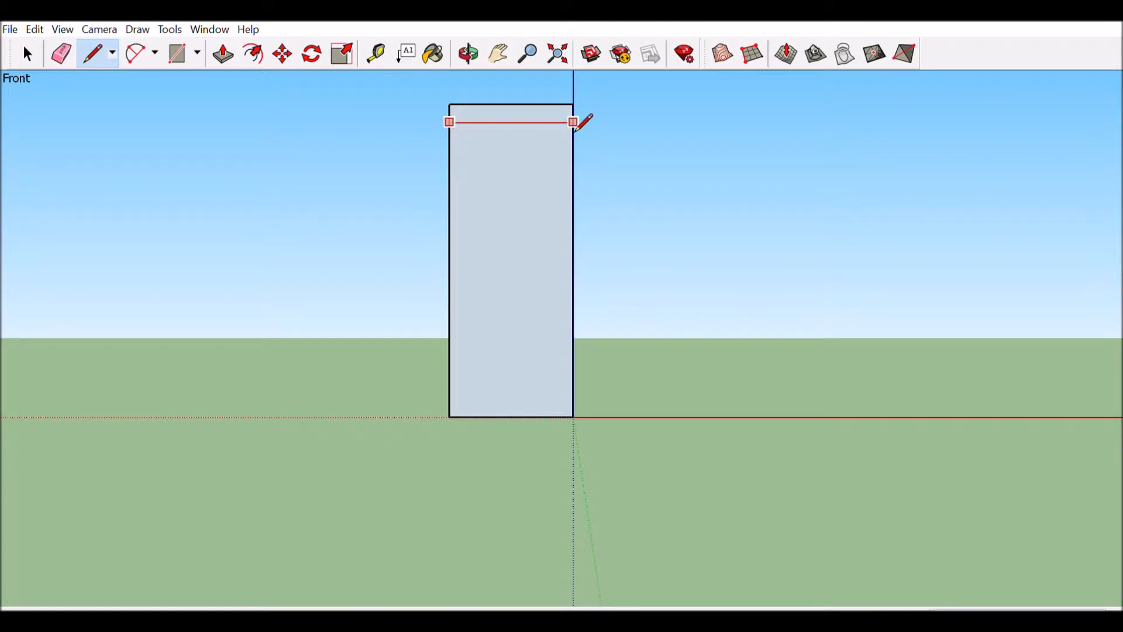
pyautogui.click(573, 180)
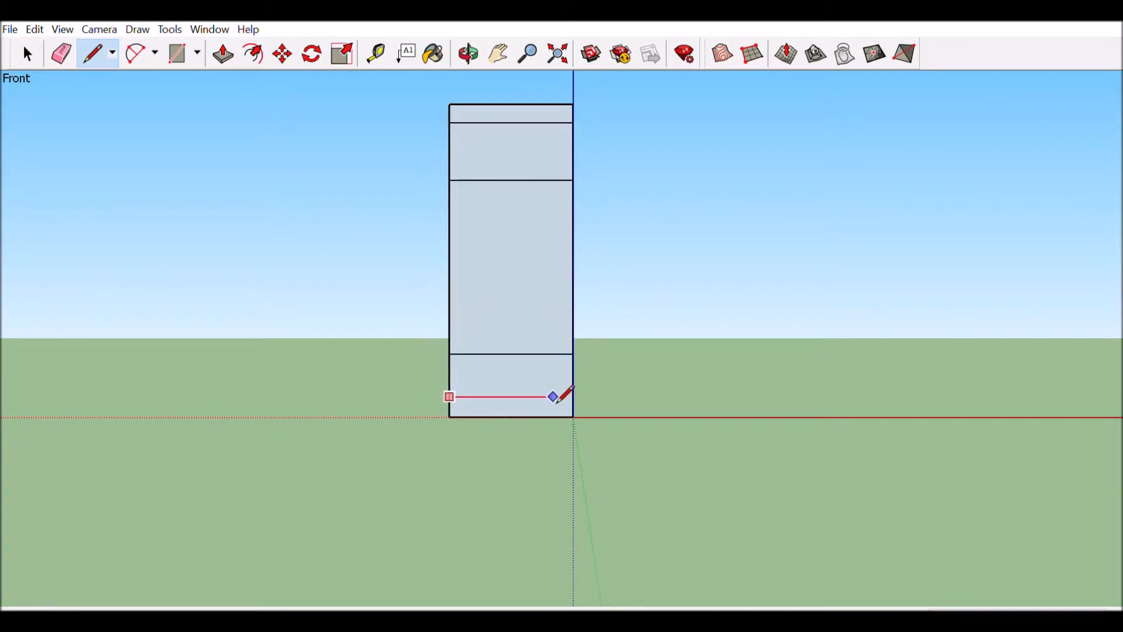
pyautogui.press('r')
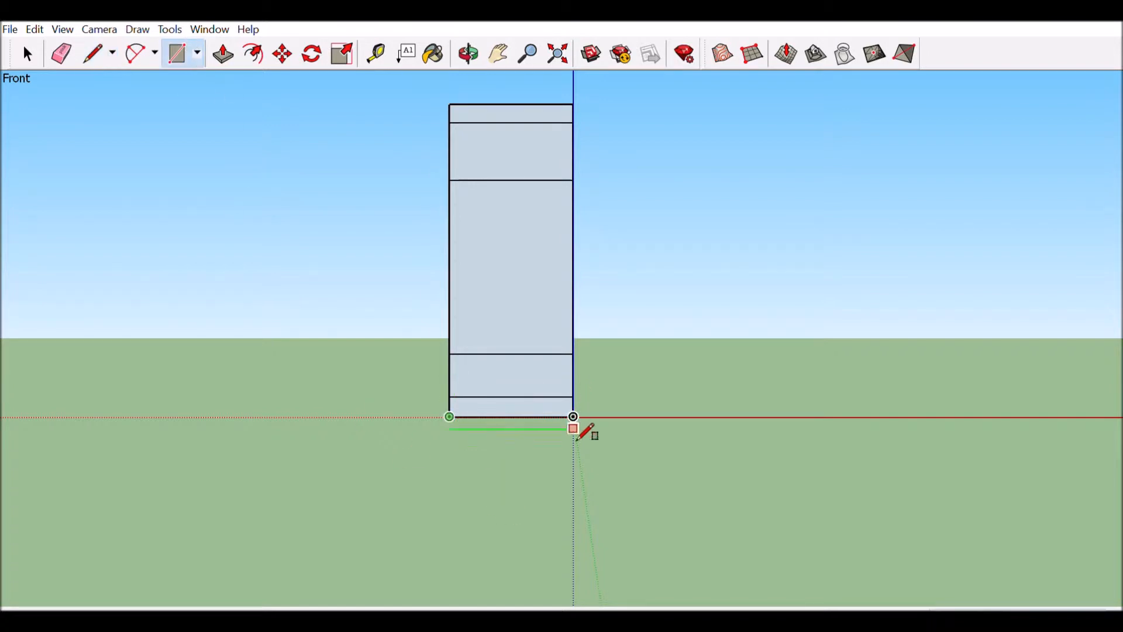
pyautogui.click(574, 494)
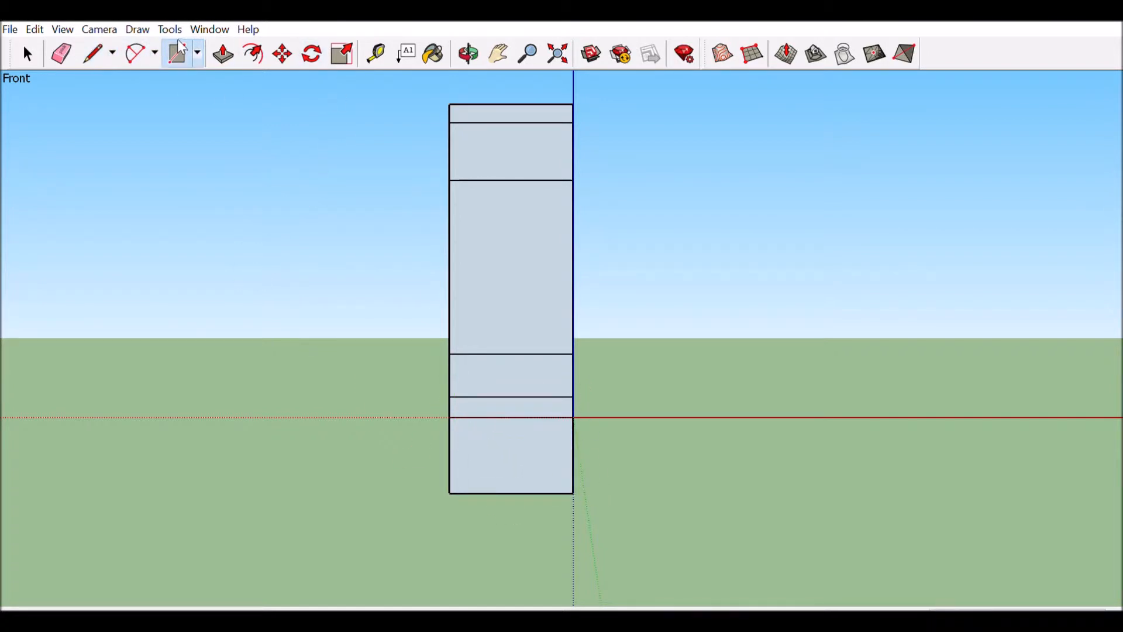
# - Draw a long shallow arc and a small inward arc in the second band from the top, and erase the leftover arc segment
pyautogui.scroll(1, 498, 104)
pyautogui.click(137, 54)
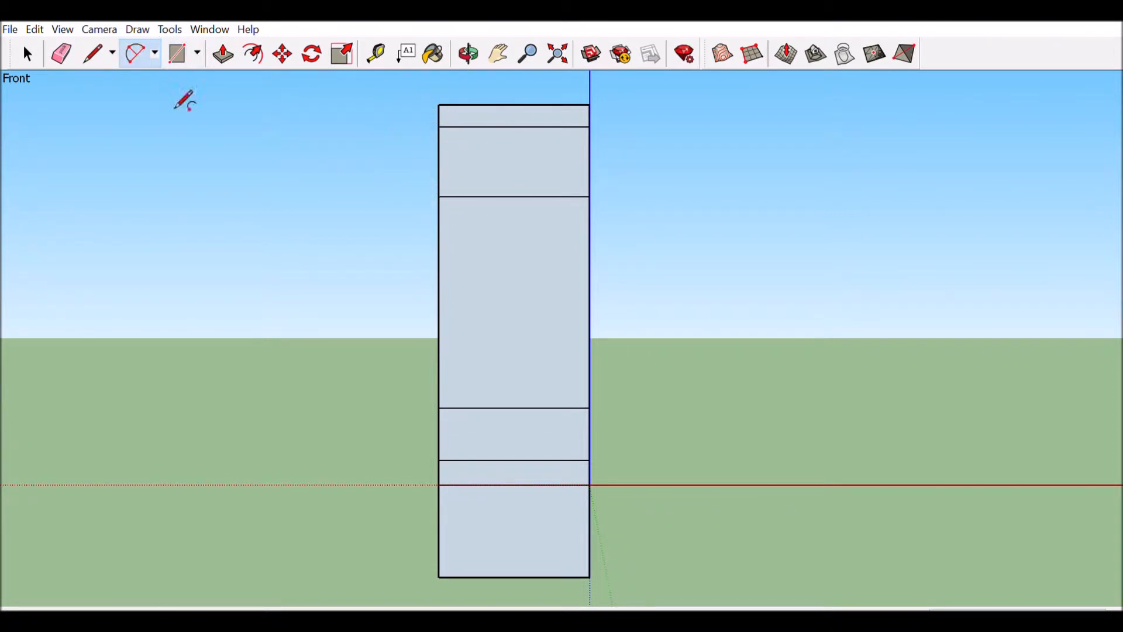
pyautogui.scroll(1, 543, 128)
pyautogui.click(613, 232)
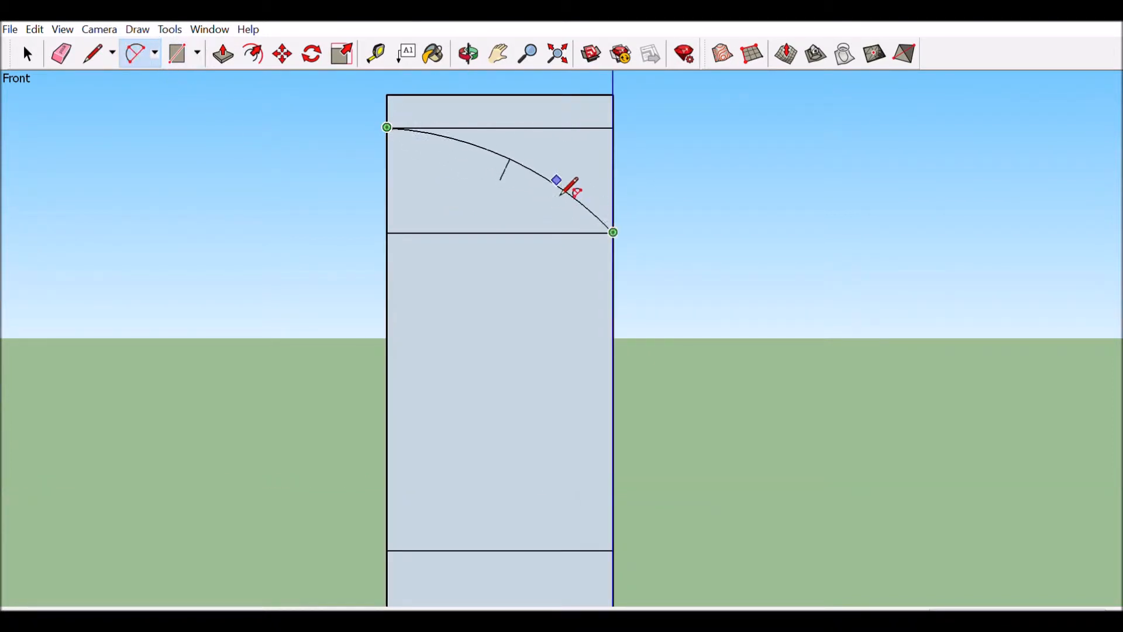
pyautogui.click(538, 183)
pyautogui.click(562, 196)
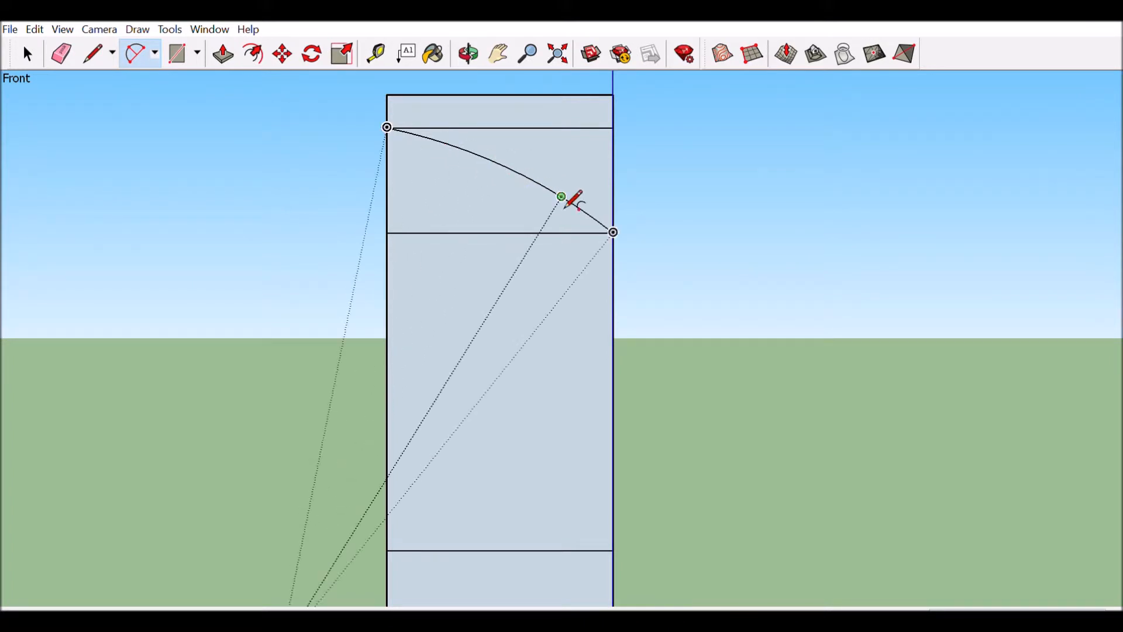
pyautogui.click(612, 233)
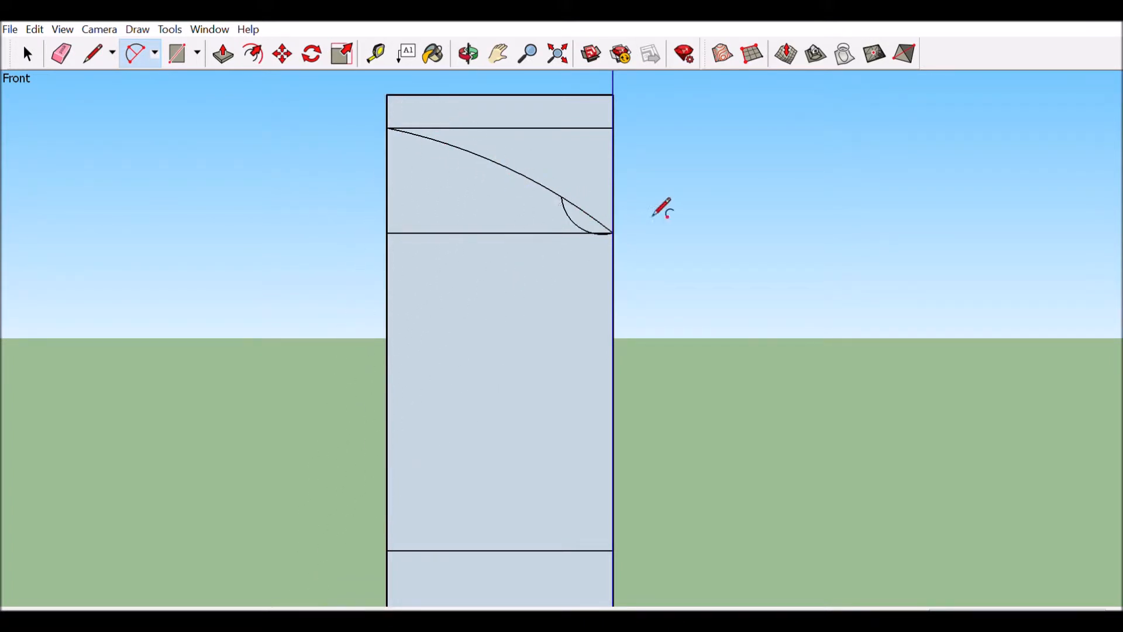
pyautogui.press('e')
pyautogui.scroll(-4, 614, 208)
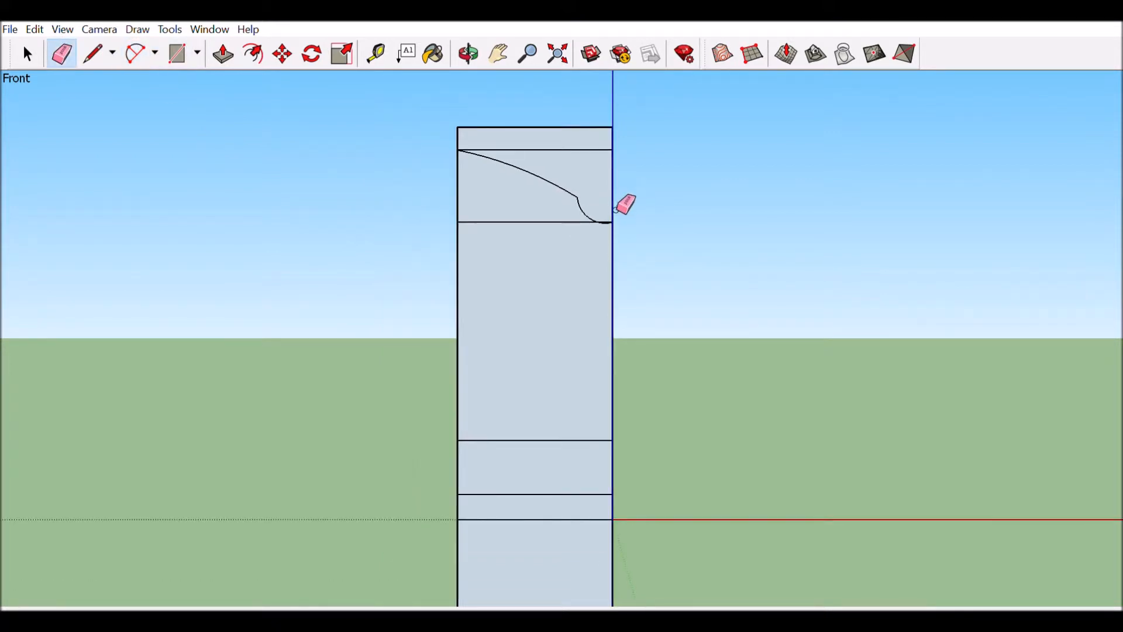
# - Draw a vertical shaft line close to the blue axis, from the end of the small arc down to the third horizontal line
pyautogui.click(94, 54)
pyautogui.click(605, 220)
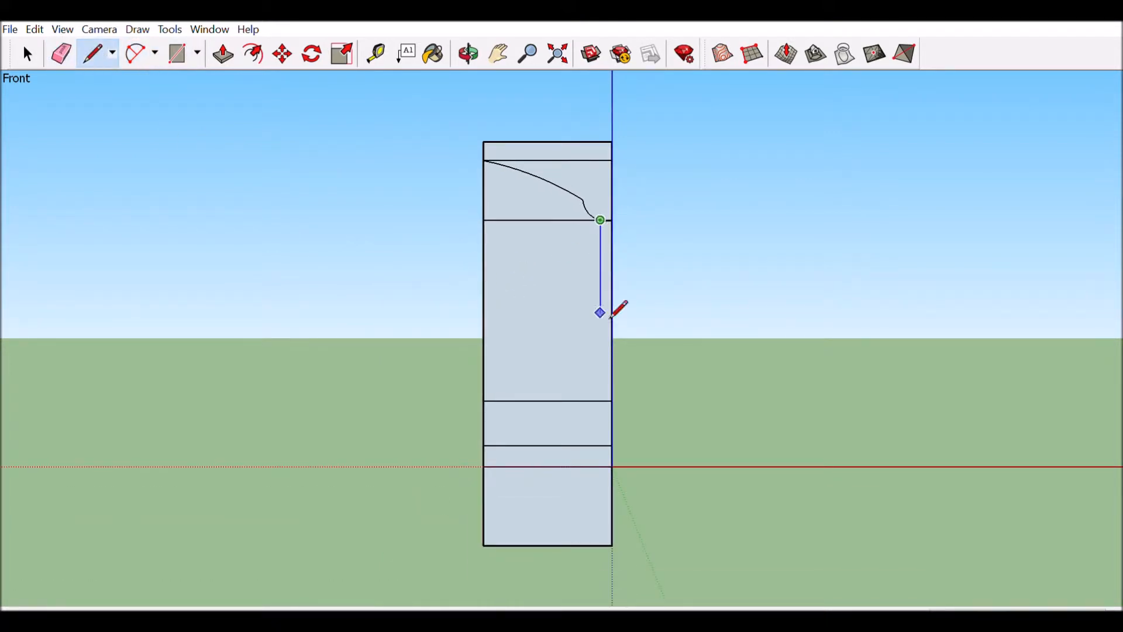
pyautogui.click(605, 402)
# - Draw an S-curve of two arcs from the foot of the shaft line to the next horizontal line, and erase the surplus arc end
pyautogui.scroll(3, 605, 401)
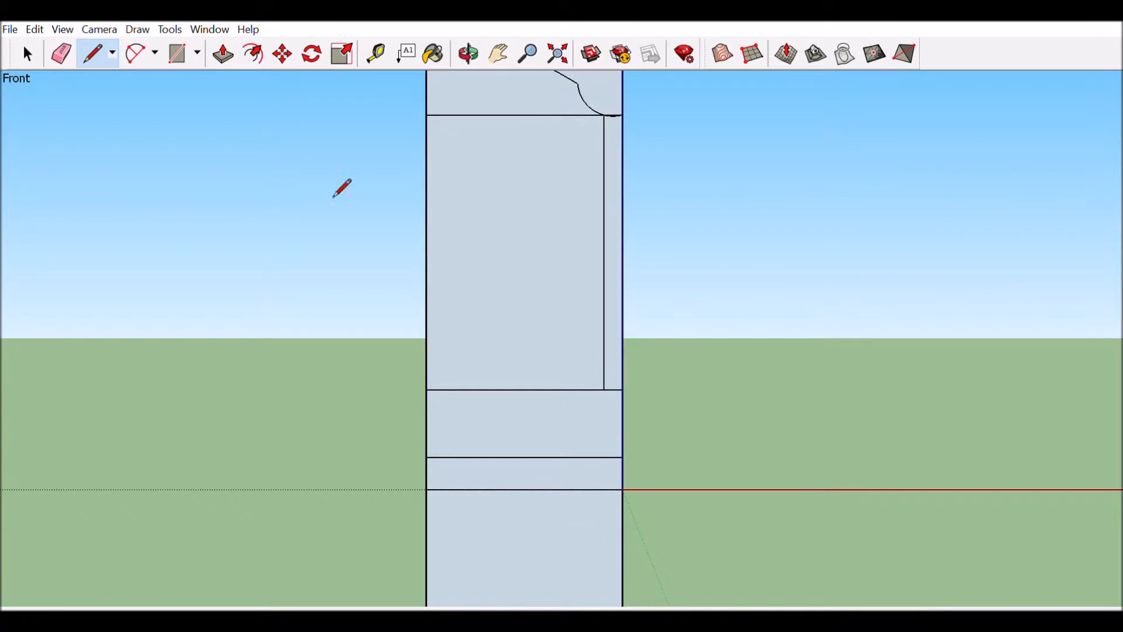
pyautogui.press('a')
pyautogui.click(556, 457)
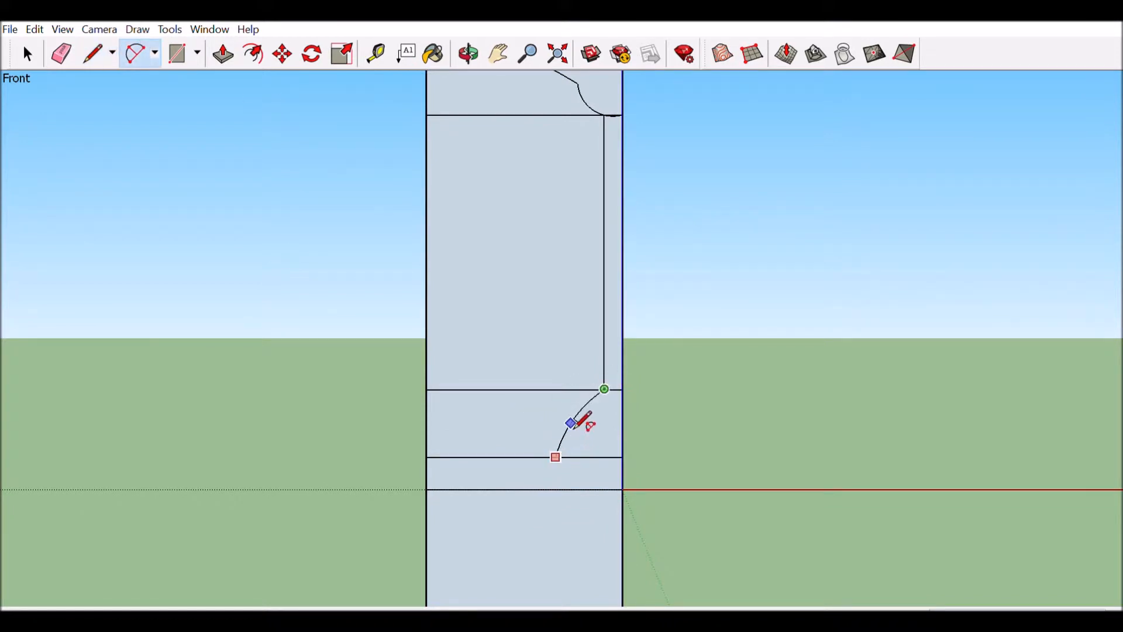
pyautogui.click(580, 409)
pyautogui.scroll(2, 564, 474)
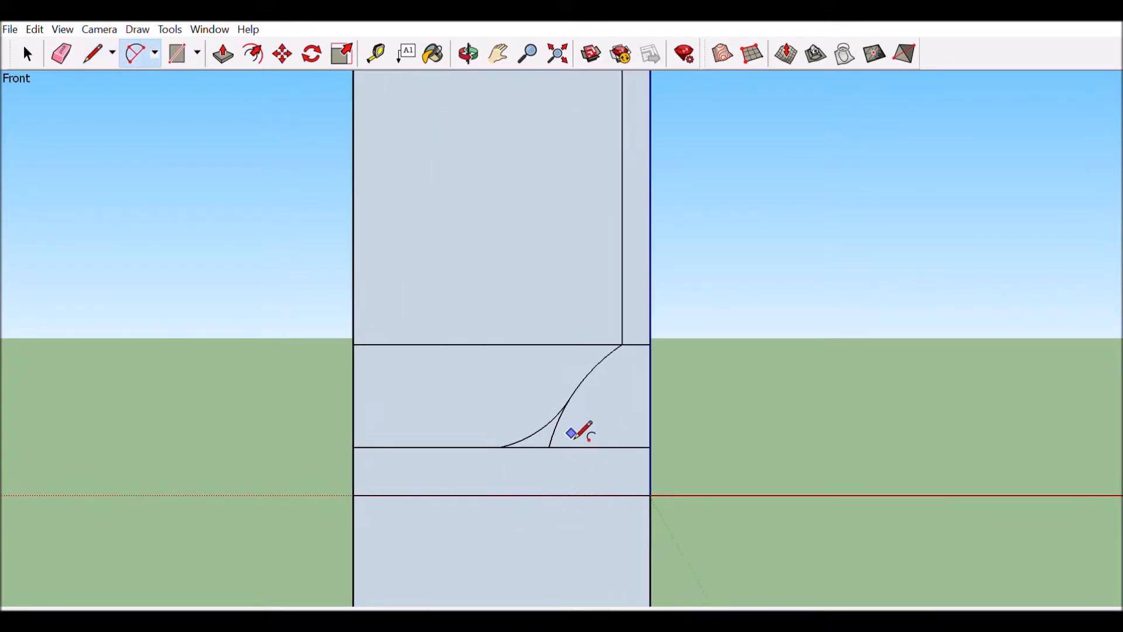
pyautogui.press('e')
pyautogui.click(558, 448)
# - Draw an outward-bulging arc in the narrow band below the S-curve, ending on the upper edge of the base block
pyautogui.click(136, 54)
pyautogui.click(501, 447)
pyautogui.click(479, 495)
pyautogui.scroll(-1, 472, 481)
pyautogui.click(473, 481)
pyautogui.scroll(-3, 504, 471)
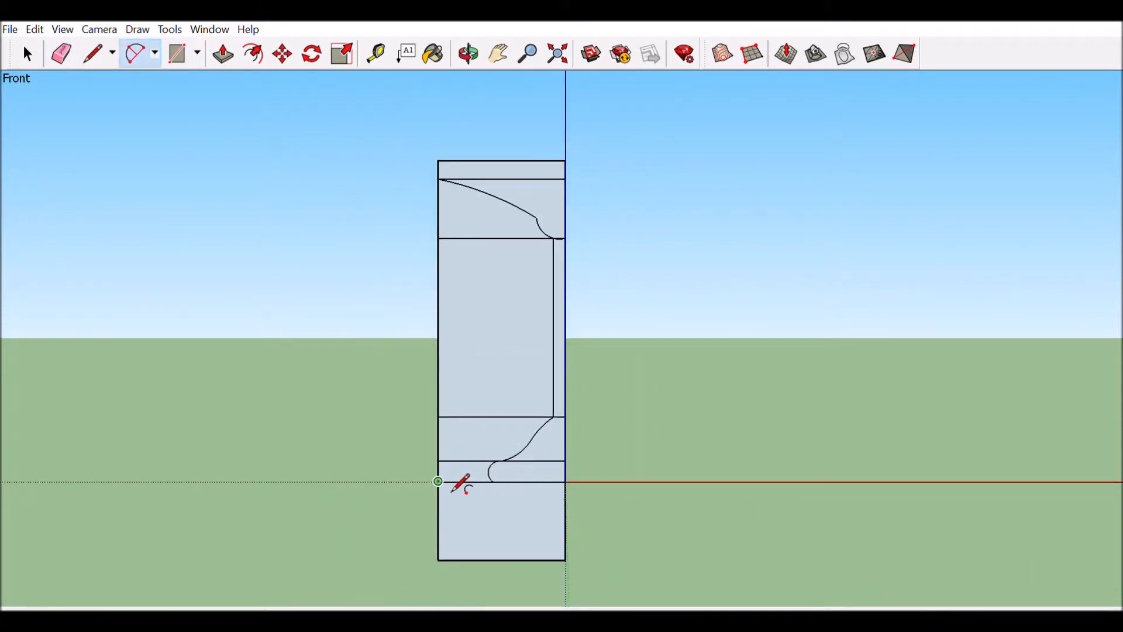
# - Erase the outer edges and horizontal lines outside the column profile between the cap and the base block
pyautogui.scroll(-1, 302, 142)
pyautogui.press('e')
pyautogui.moveTo(421, 214)
pyautogui.mouseDown()
pyautogui.moveTo(412, 220)
pyautogui.moveTo(420, 214)
pyautogui.moveTo(456, 326)
pyautogui.moveTo(415, 366)
pyautogui.mouseUp()
pyautogui.click(416, 395)
pyautogui.scroll(2, 499, 384)
pyautogui.scroll(-1, 512, 108)
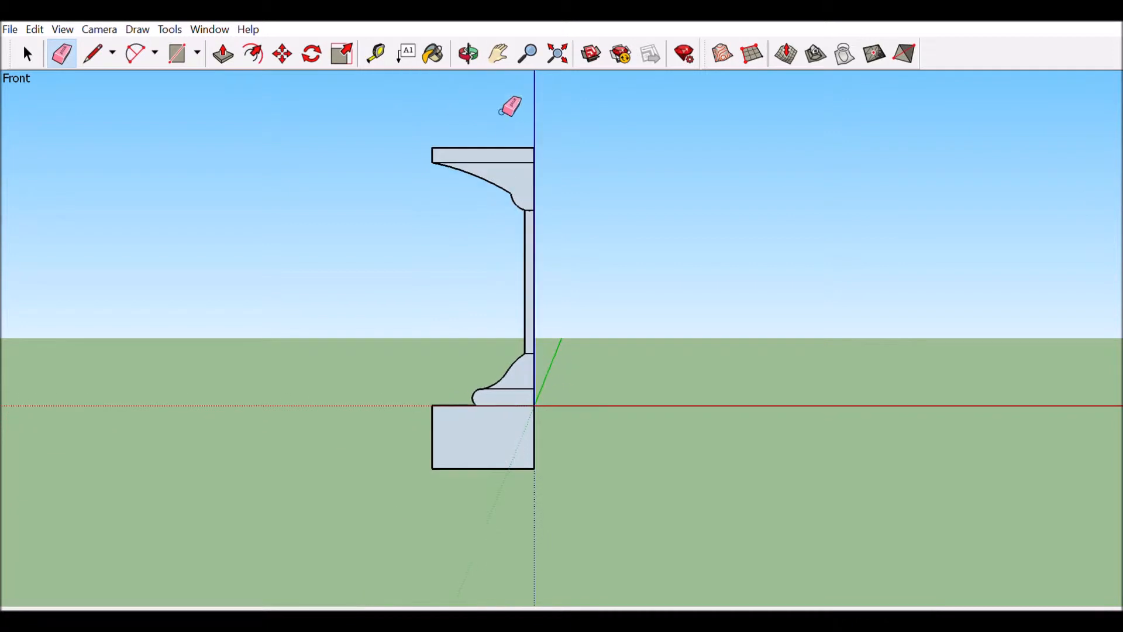
# - Erase the horizontal dividing lines inside the cap, shaft and lower moulding of the profile
pyautogui.scroll(3, 547, 227)
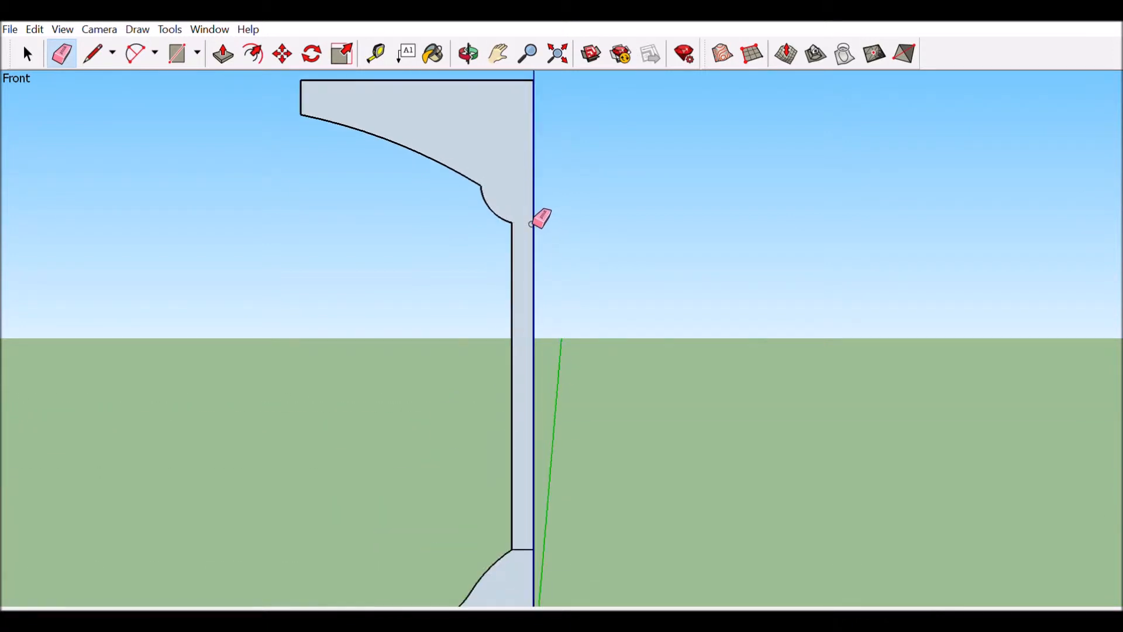
pyautogui.scroll(-4, 532, 257)
pyautogui.scroll(3, 528, 374)
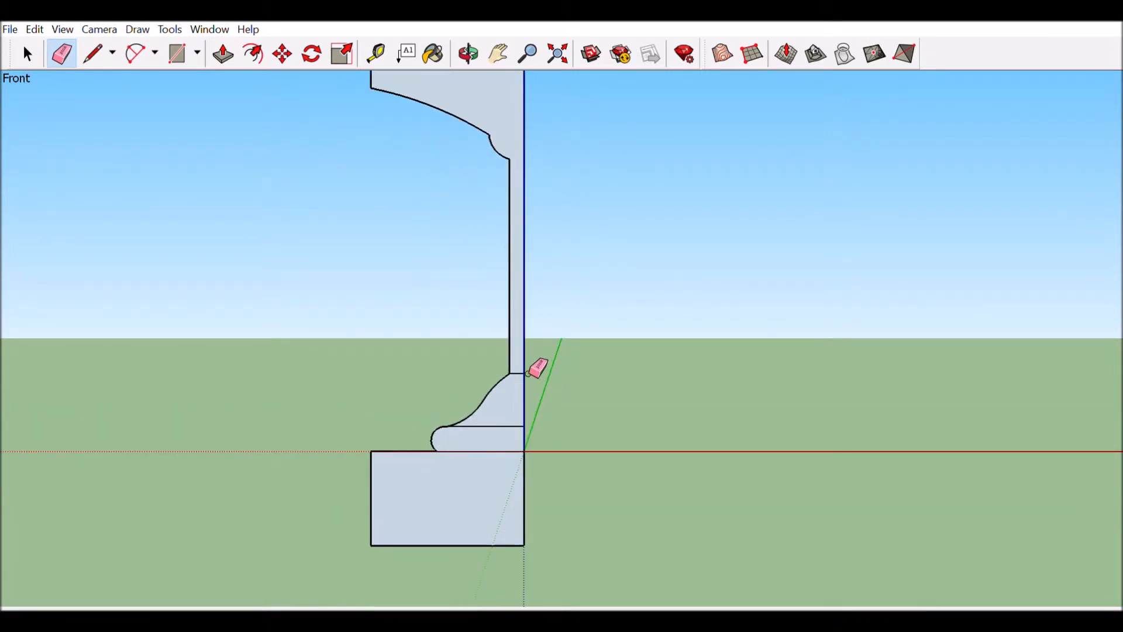
pyautogui.click(503, 426)
pyautogui.scroll(1, 514, 189)
# - Separate the cap from the shaft with a short horizontal line and scale the cap face narrower toward the blue axis
pyautogui.click(93, 54)
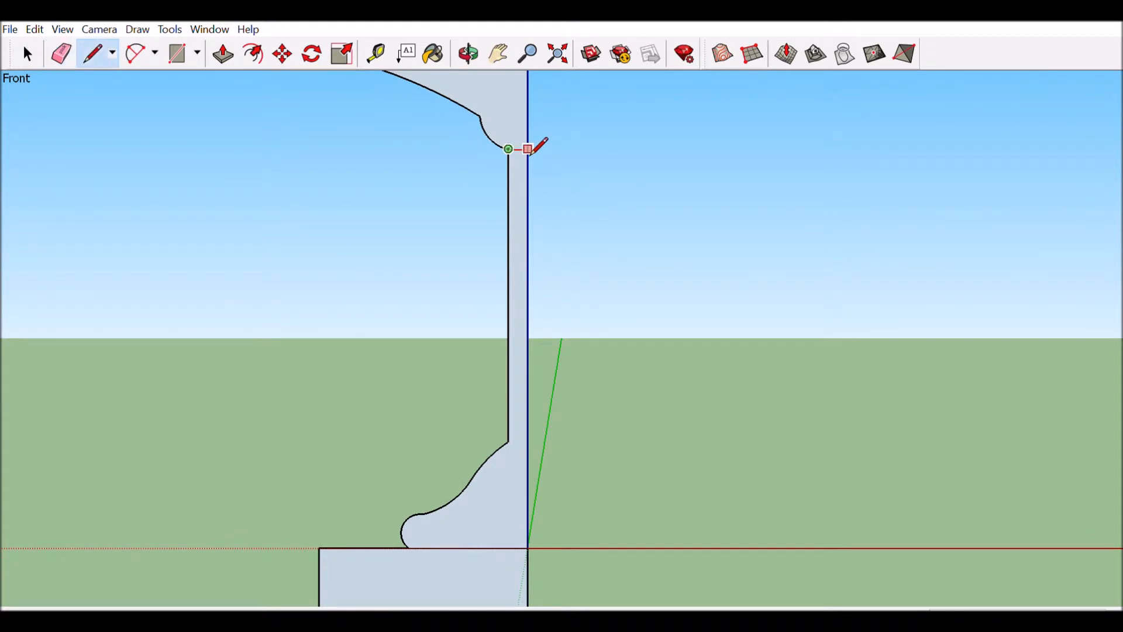
pyautogui.click(528, 149)
pyautogui.scroll(-2, 450, 169)
pyautogui.press('space')
pyautogui.click(517, 101)
pyautogui.press('s')
pyautogui.moveTo(433, 132); pyautogui.dragTo(479, 122)
pyautogui.press('space')
pyautogui.click(255, 205)
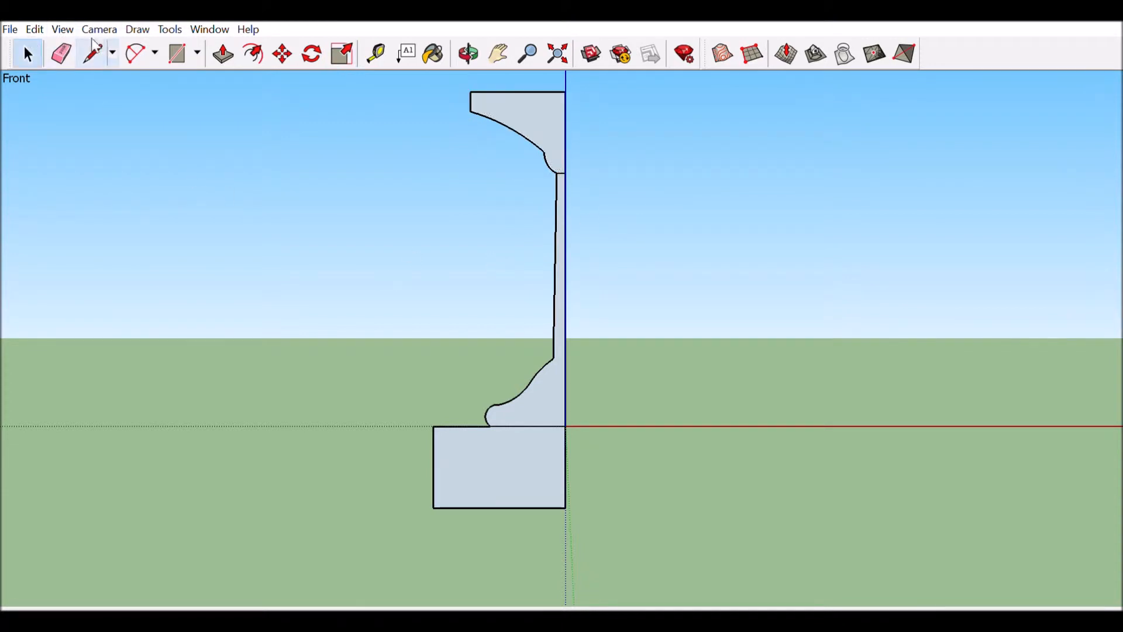
# - Redraw the shaft edge as a vertical line up to the cap, and erase the slanted edge and the dividing line below the cap
pyautogui.click(93, 42)
pyautogui.click(553, 359)
pyautogui.click(553, 162)
pyautogui.click(61, 54)
pyautogui.scroll(3, 556, 181)
pyautogui.click(562, 177)
pyautogui.scroll(-3, 559, 145)
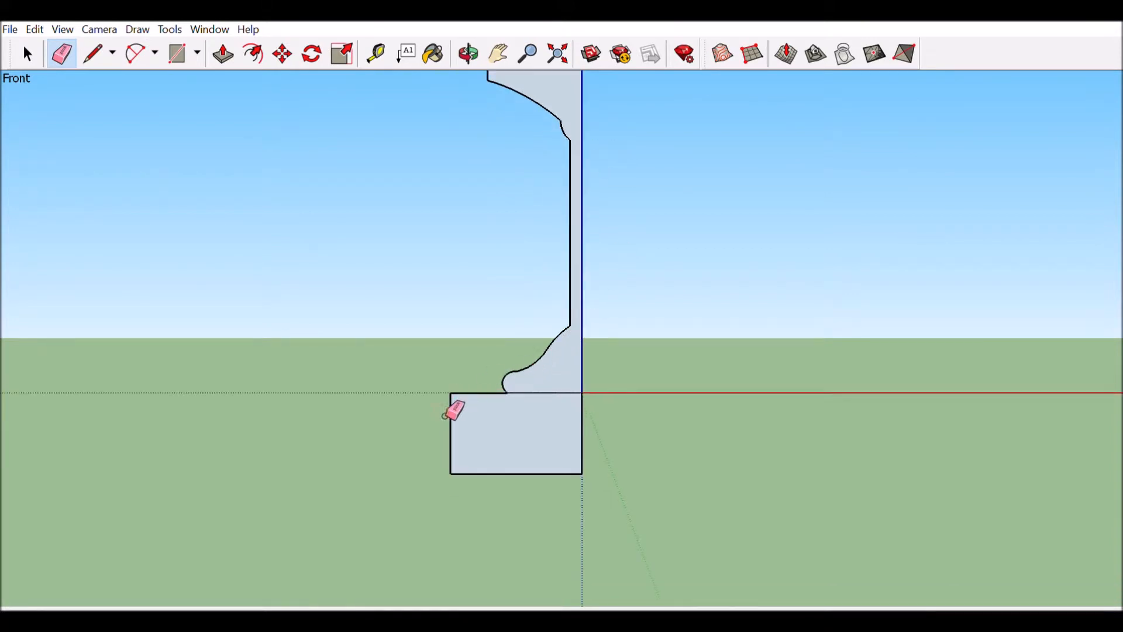
# - Draw two horizontal lines across the base block and a line sloping down from the lower one's outer end to the inner edge
pyautogui.scroll(2, 454, 404)
pyautogui.scroll(1, 483, 387)
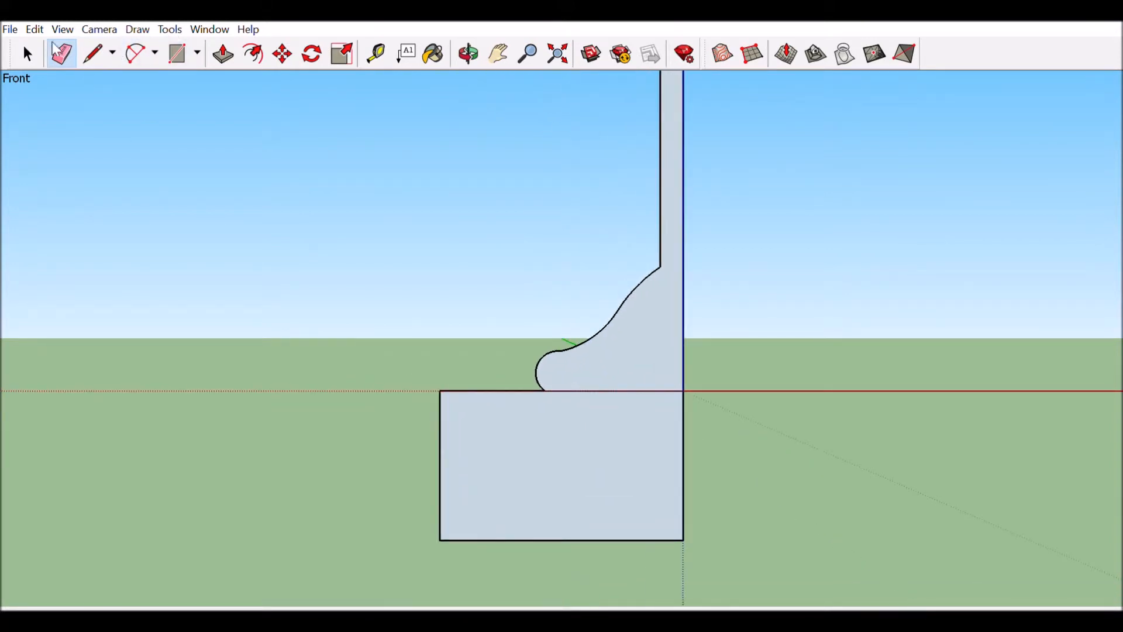
pyautogui.click(93, 54)
pyautogui.click(441, 425)
pyautogui.click(683, 425)
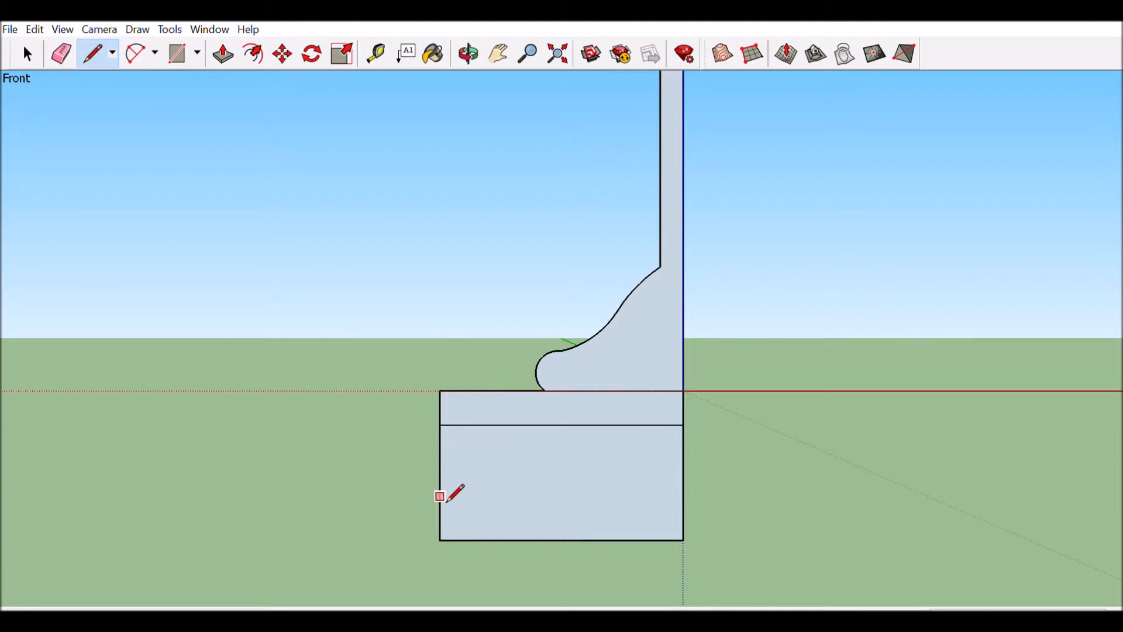
pyautogui.click(440, 482)
pyautogui.click(683, 482)
pyautogui.click(440, 483)
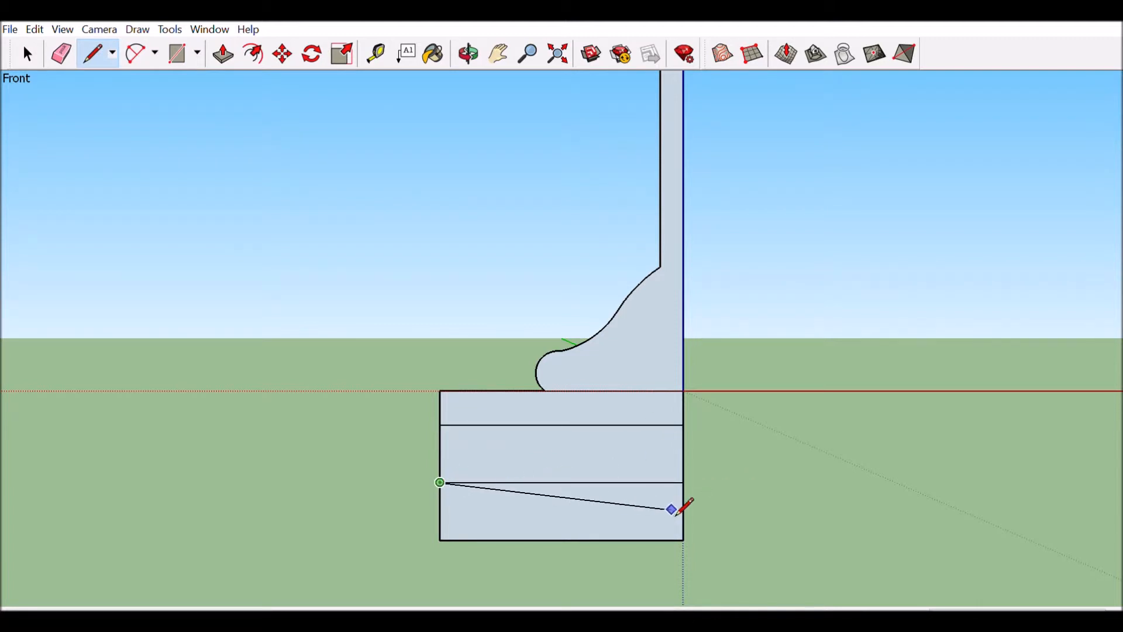
# - Add a rectangle projecting outward from the base block's middle band and round its two outer corners with arcs
pyautogui.press('r')
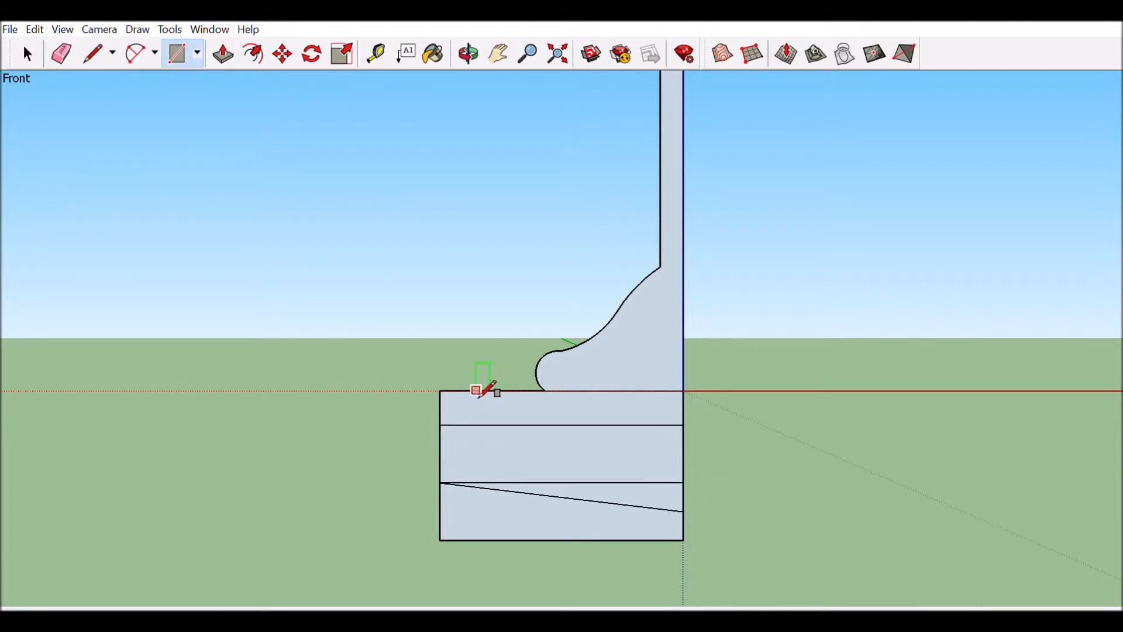
pyautogui.click(405, 483)
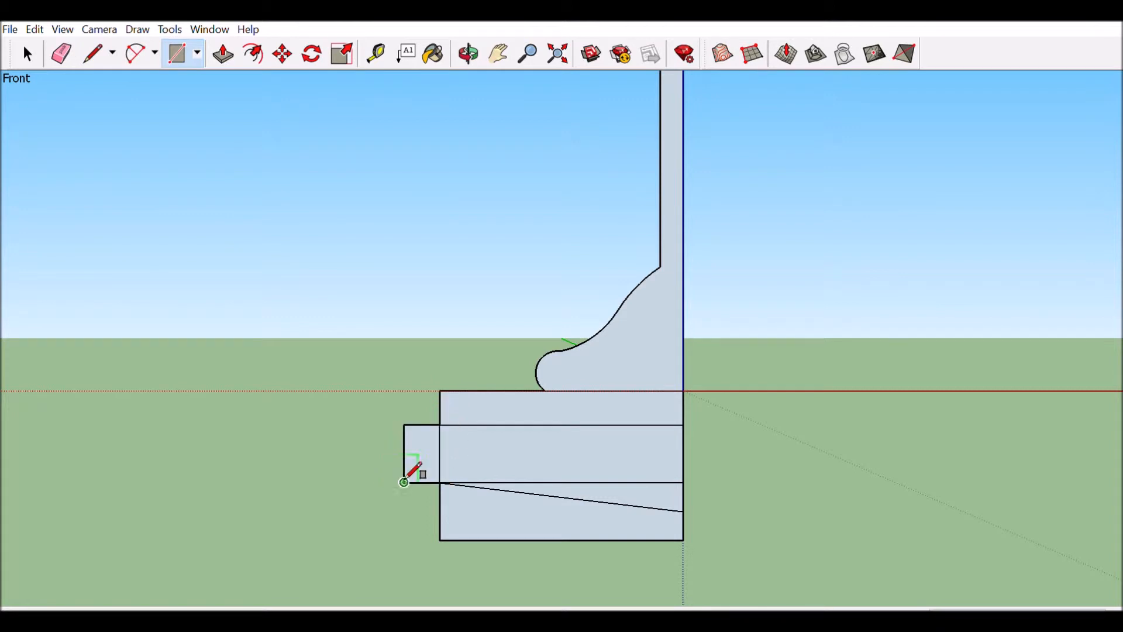
pyautogui.click(139, 51)
pyautogui.scroll(3, 407, 468)
pyautogui.click(400, 384)
pyautogui.click(422, 363)
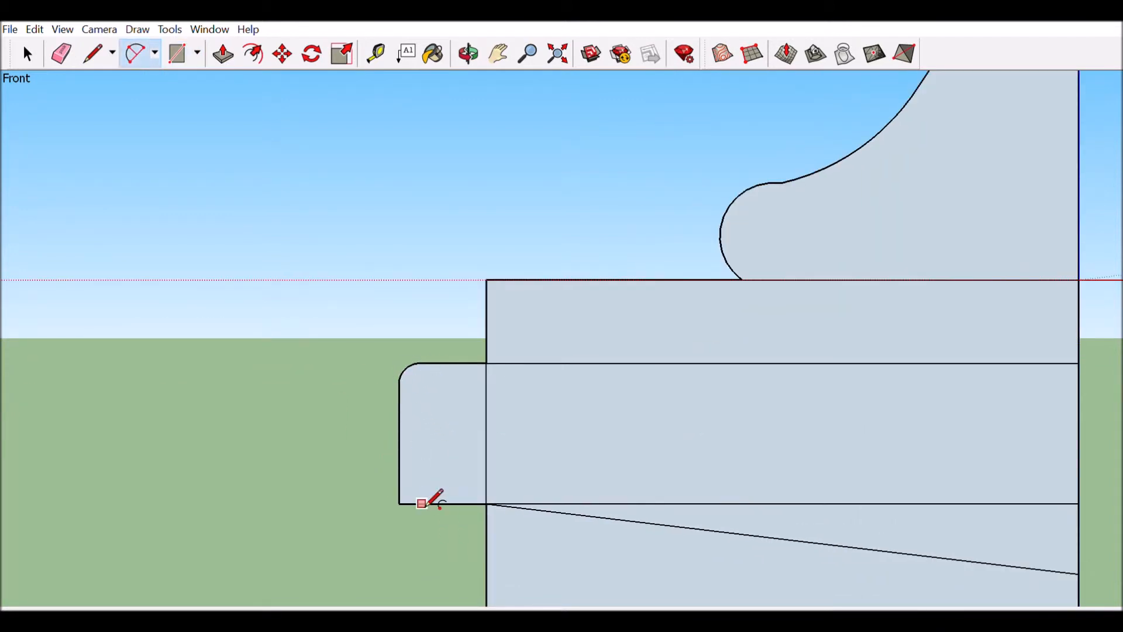
pyautogui.click(411, 486)
# - Round the base block's upper outer corner, and erase the cut-off corner and the internal lines above the sloping line
pyautogui.scroll(-4, 316, 404)
pyautogui.click(391, 369)
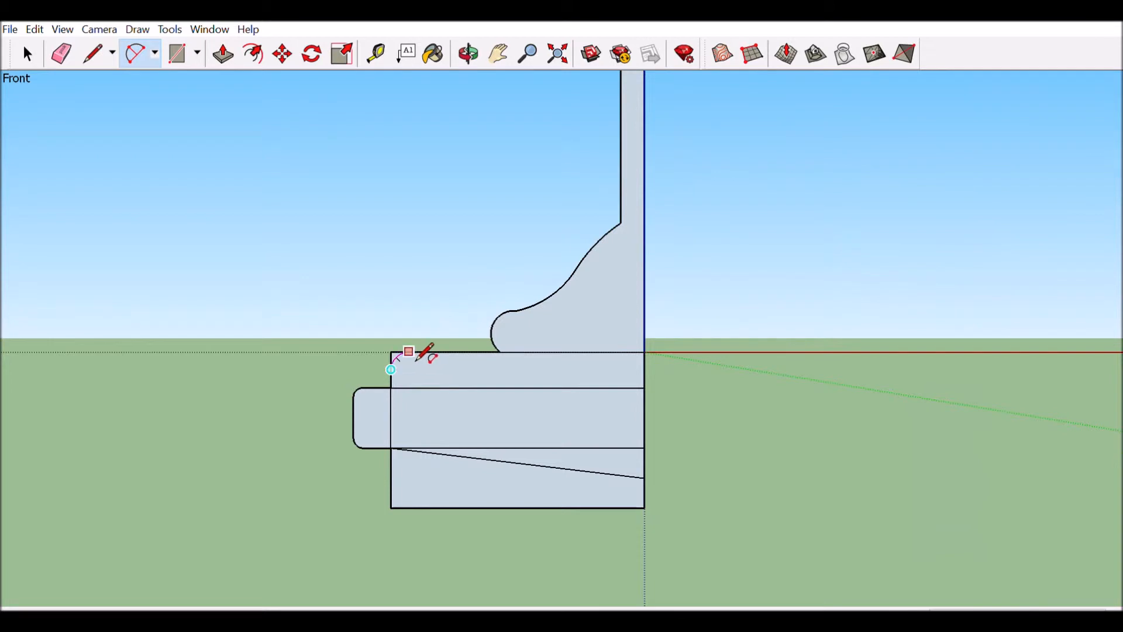
pyautogui.click(62, 54)
pyautogui.moveTo(451, 388); pyautogui.dragTo(398, 403)
pyautogui.click(565, 450)
# - Draw a small rectangle against the inner edge of the base, directly below the end of the sloping line
pyautogui.scroll(3, 743, 457)
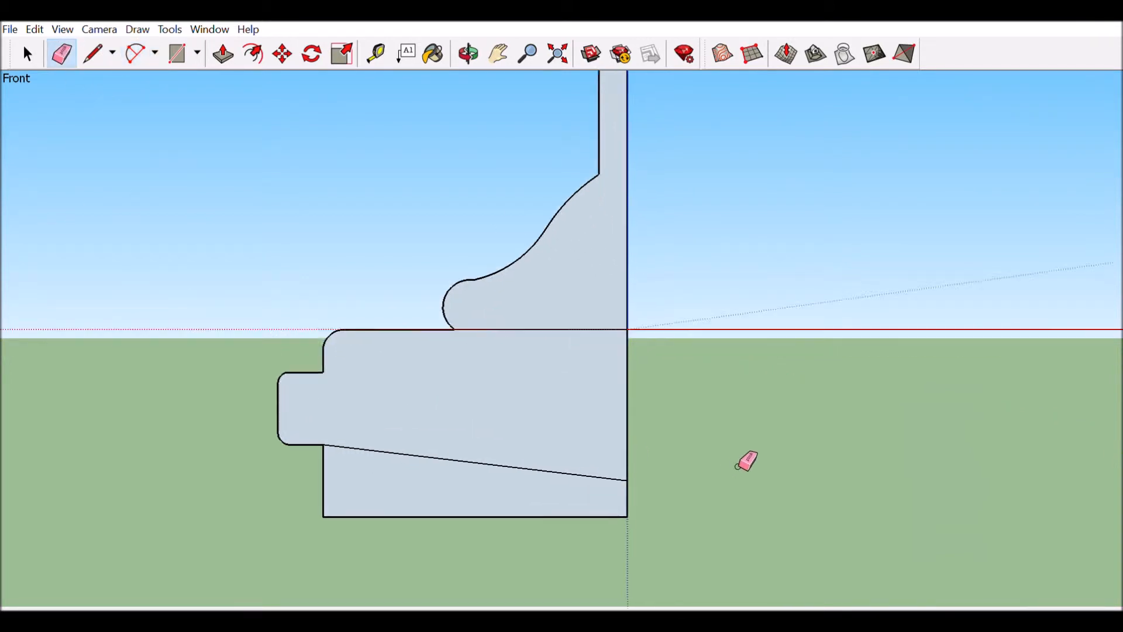
pyautogui.click(177, 54)
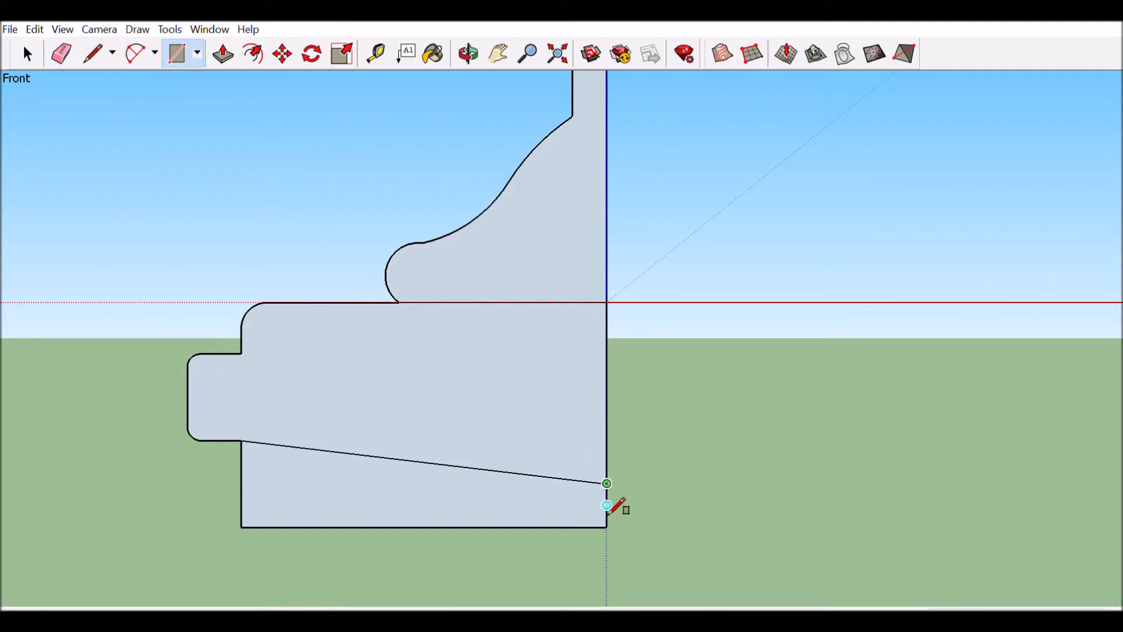
pyautogui.scroll(-5, 629, 488)
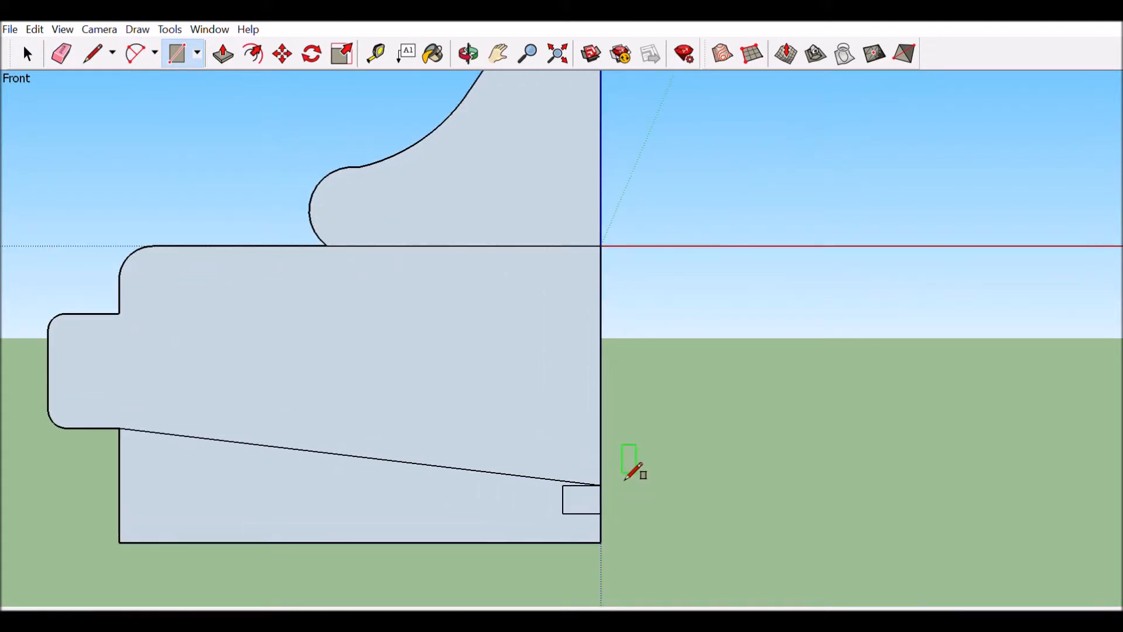
# - Erase the leftover base edges below the sloping line and undo the erasure of the small rectangle's inner edge
pyautogui.click(61, 54)
pyautogui.click(351, 517)
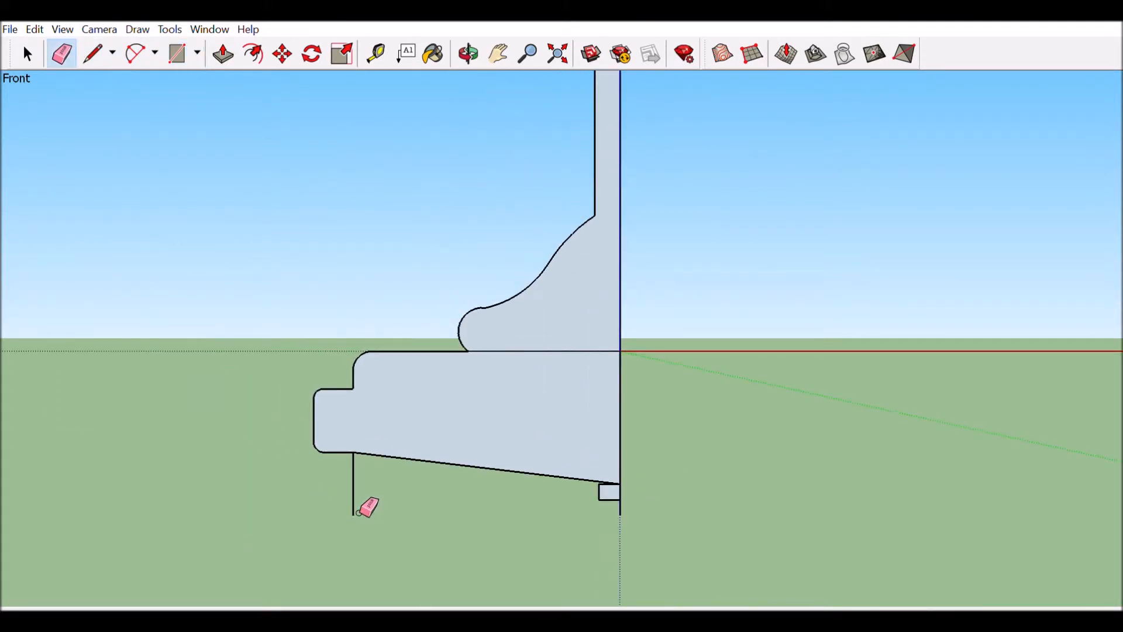
pyautogui.click(355, 503)
pyautogui.scroll(3, 696, 485)
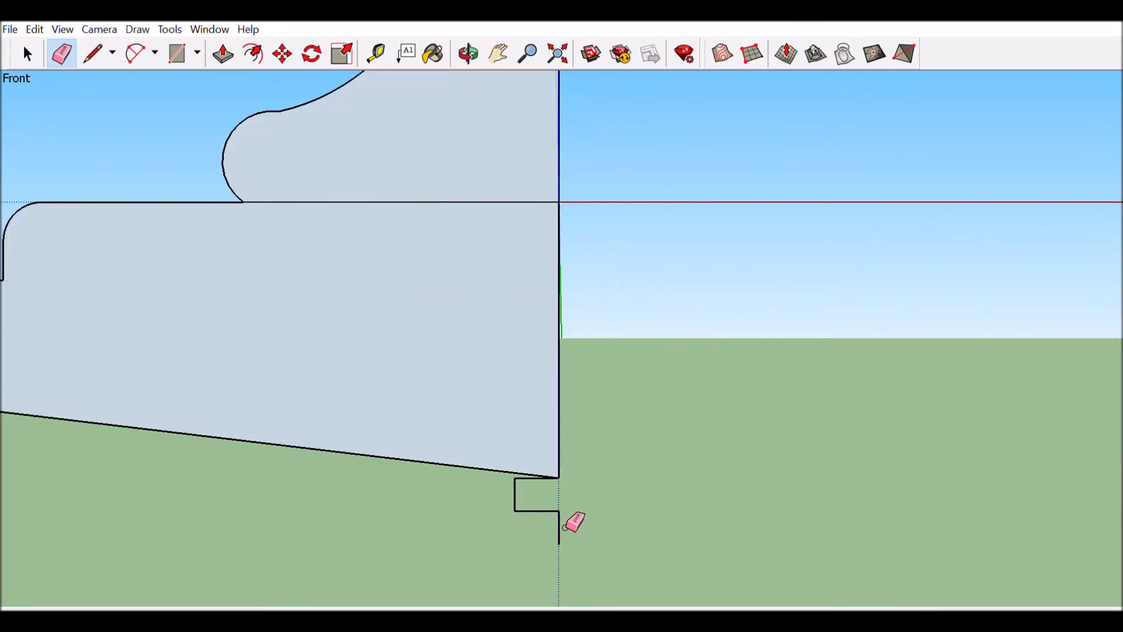
pyautogui.hotkey('ctrl', 'z')
# - Connect the small rectangle to the sloping line with a short vertical line and erase the leftover edges beside it
pyautogui.scroll(3, 565, 529)
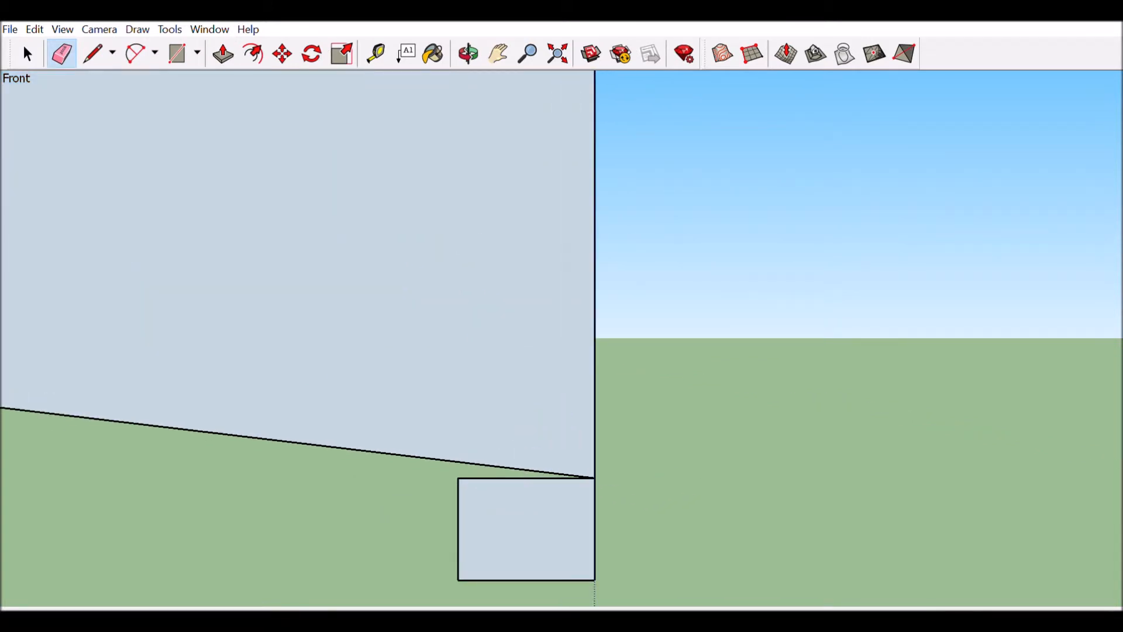
pyautogui.press('l')
pyautogui.press('e')
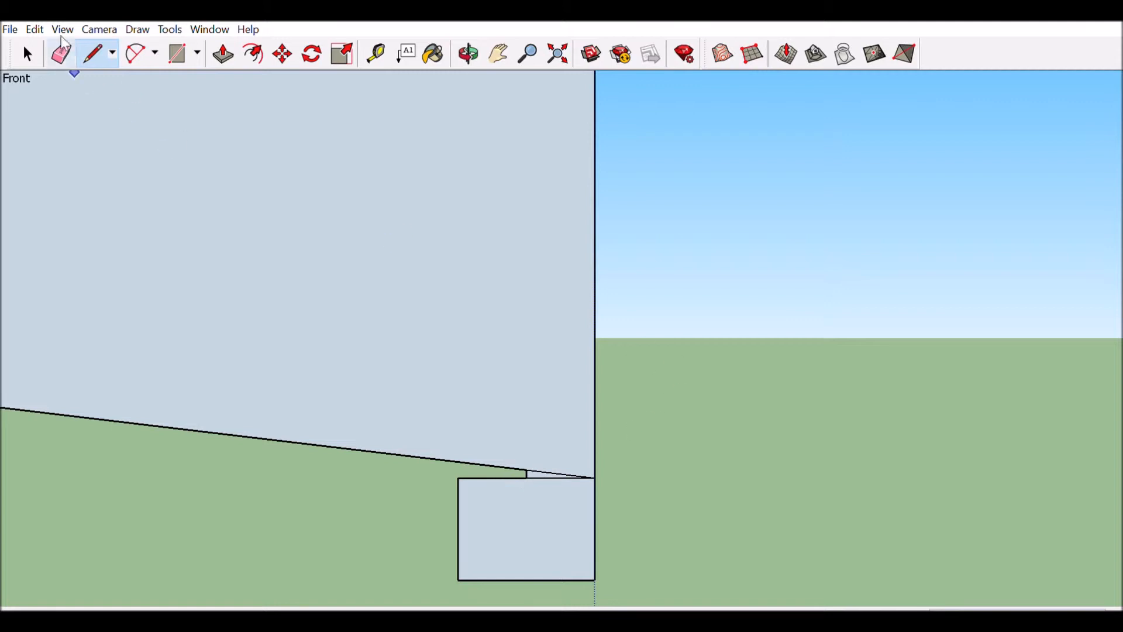
pyautogui.scroll(-10, 589, 477)
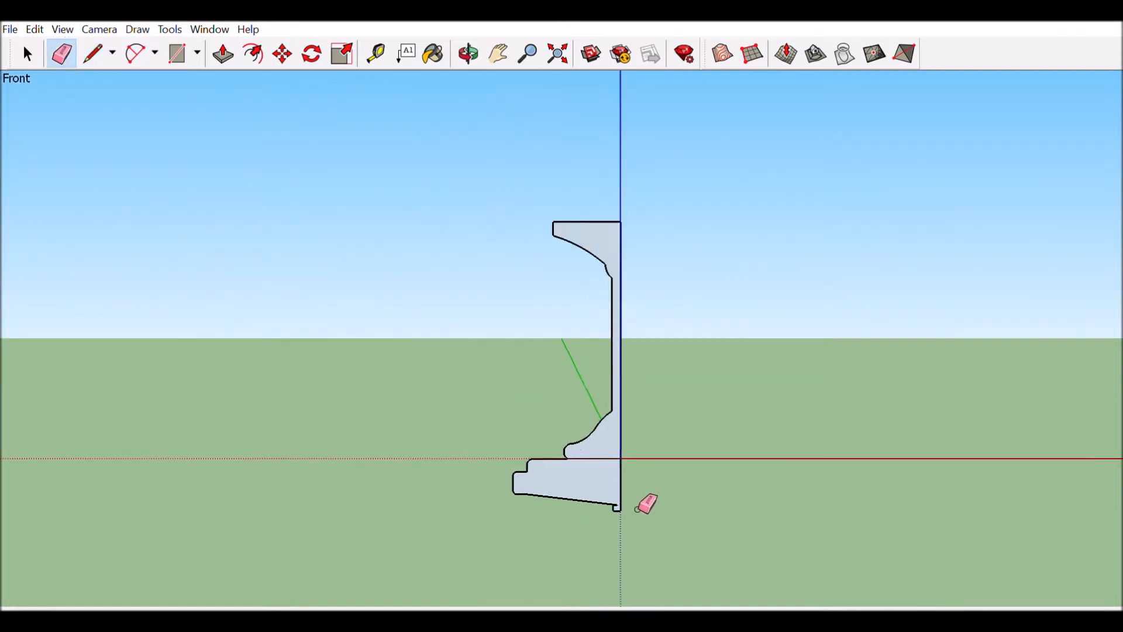
# - Draw a large horizontal circle centred on the profile's bottom end and delete its face, keeping only the edge
pyautogui.press('space')
pyautogui.moveTo(386, 261); pyautogui.dragTo(755, 524)
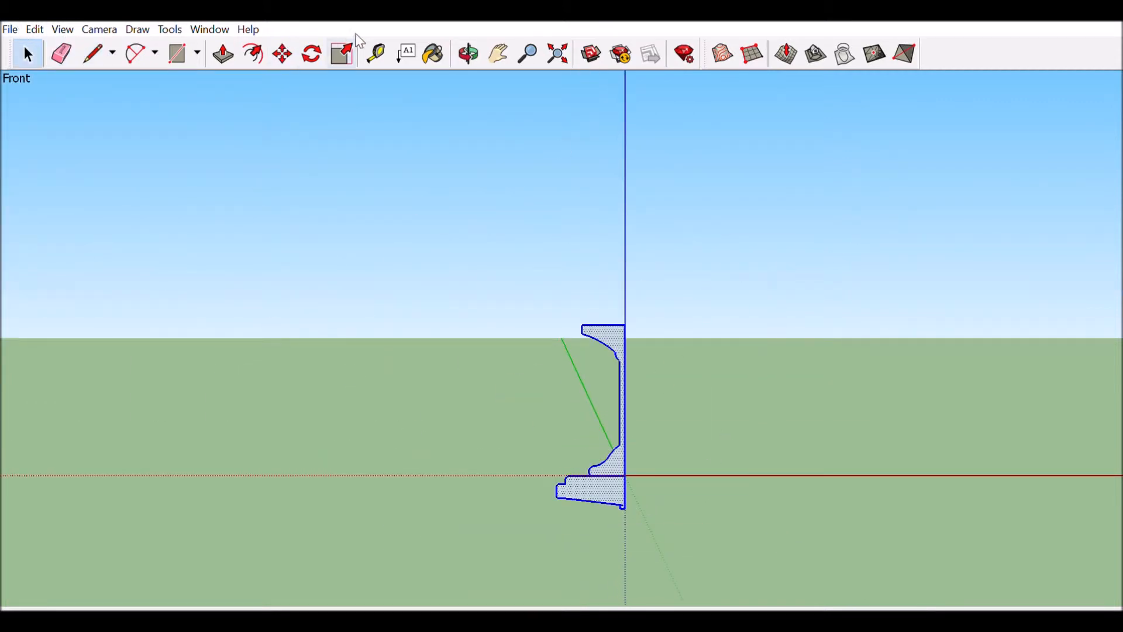
pyautogui.click(469, 54)
pyautogui.moveTo(825, 323); pyautogui.dragTo(705, 535)
pyautogui.press('c')
pyautogui.click(617, 477)
pyautogui.click(751, 485)
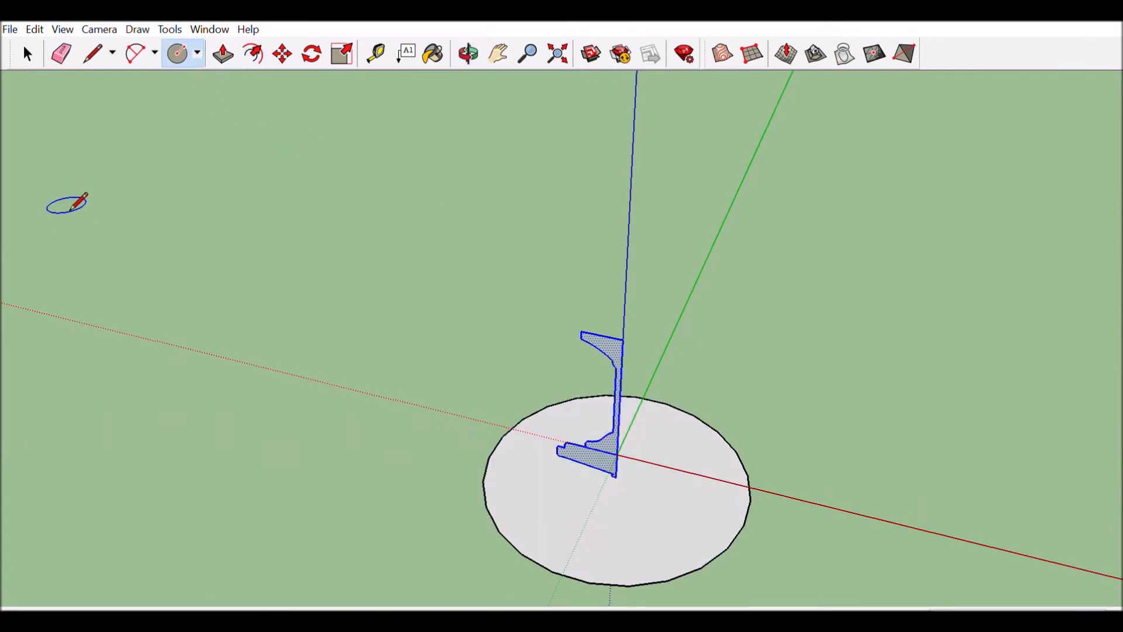
pyautogui.click(27, 54)
pyautogui.press('Delete')
# - Delete the large circle around the profile's foot
pyautogui.click(741, 456)
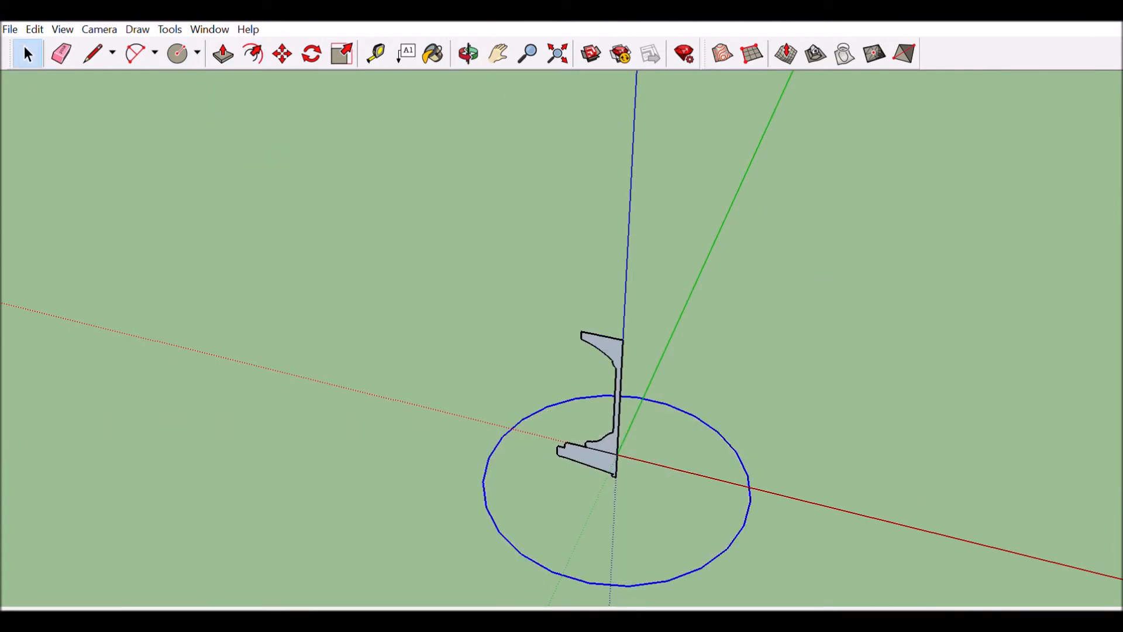
pyautogui.press('p')
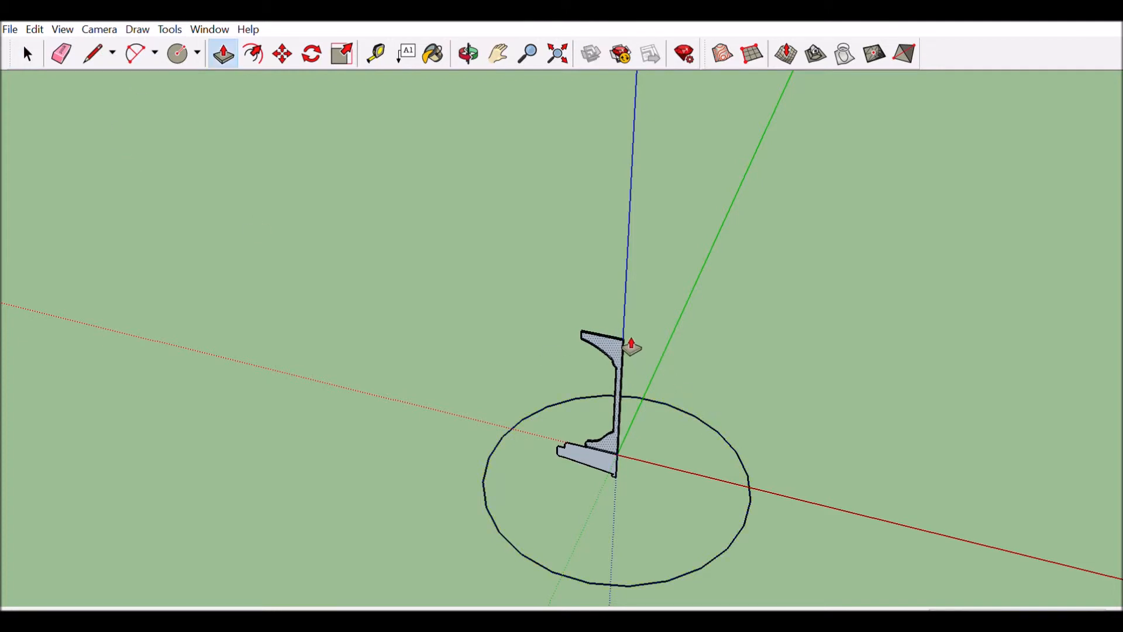
pyautogui.press('space')
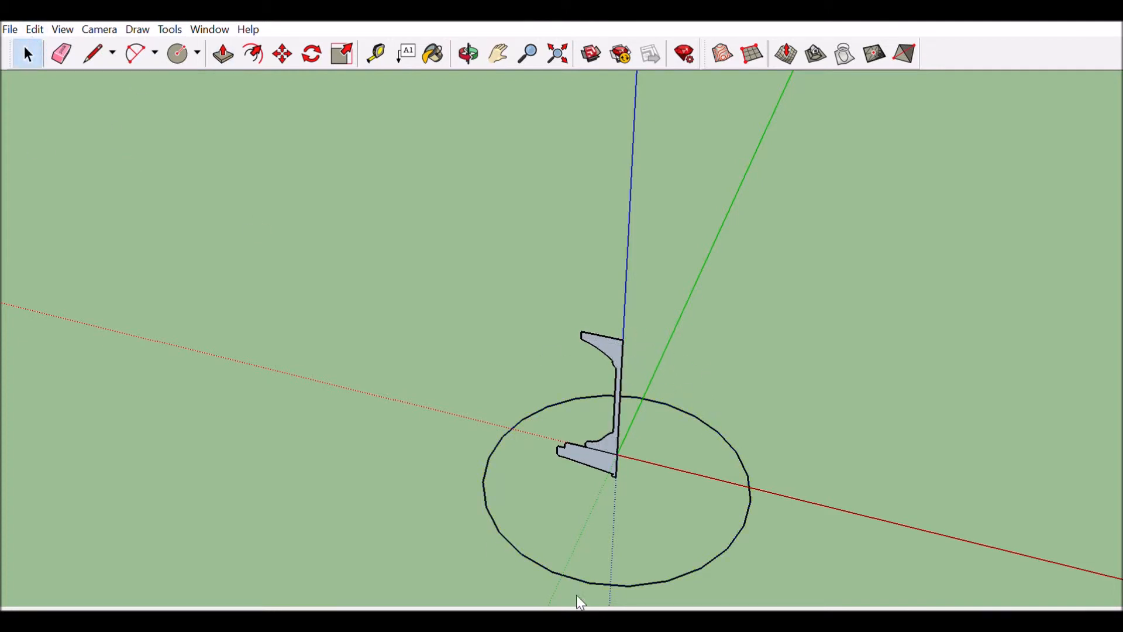
pyautogui.click(572, 578)
pyautogui.press('Delete')
# - Draw a small horizontal circle centred on the profile's bottom end and keep only its edge as a sweep path
pyautogui.scroll(5, 640, 387)
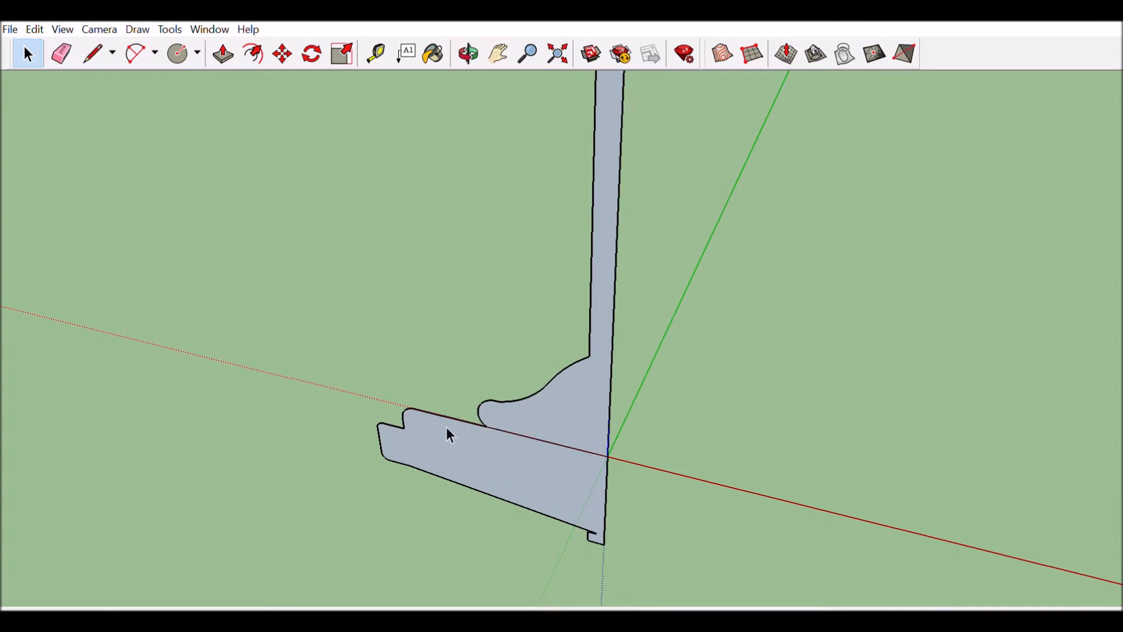
pyautogui.click(181, 53)
pyautogui.press('Escape')
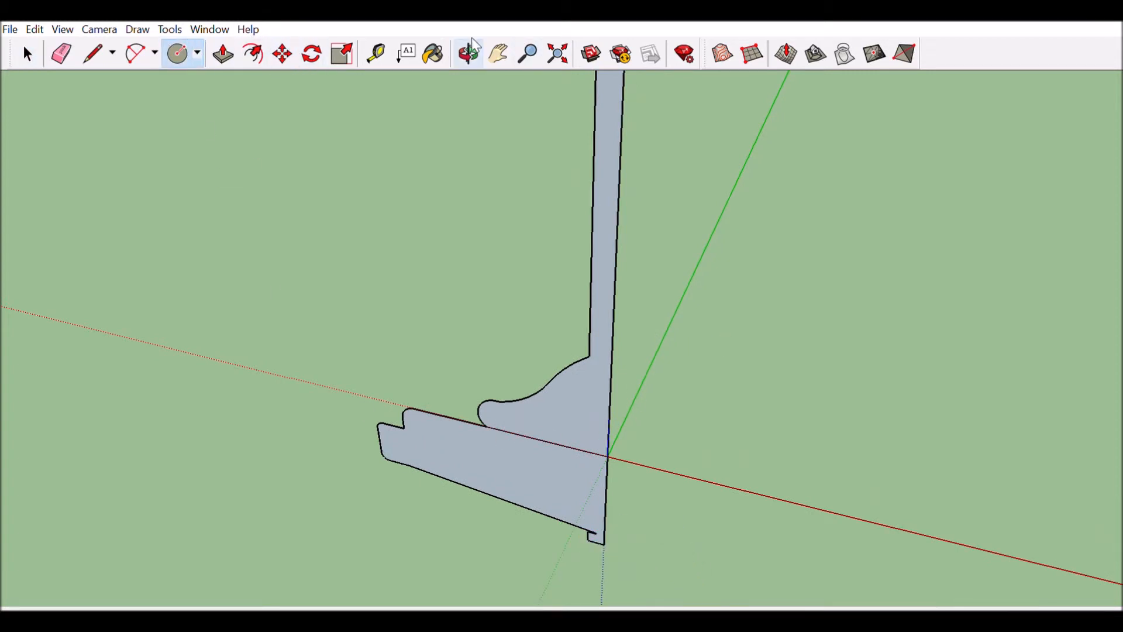
pyautogui.moveTo(515, 374); pyautogui.dragTo(539, 393, button='middle')
pyautogui.click(601, 509)
pyautogui.click(589, 445)
pyautogui.press('space')
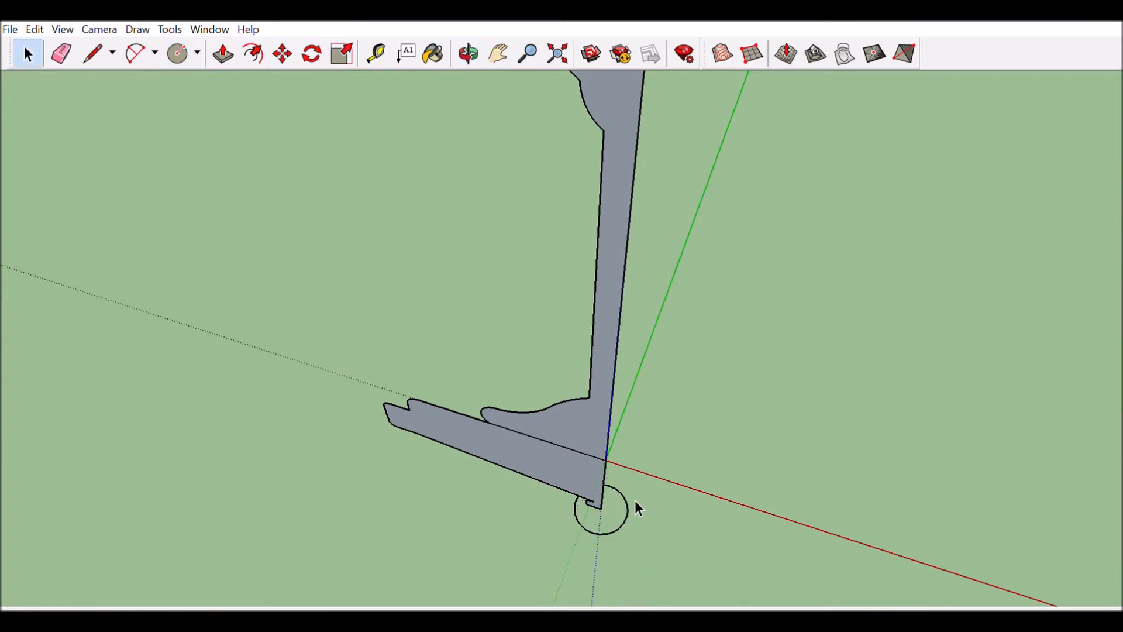
# - Sweep the upper profile face around the small circle with Follow Me
pyautogui.click(31, 124)
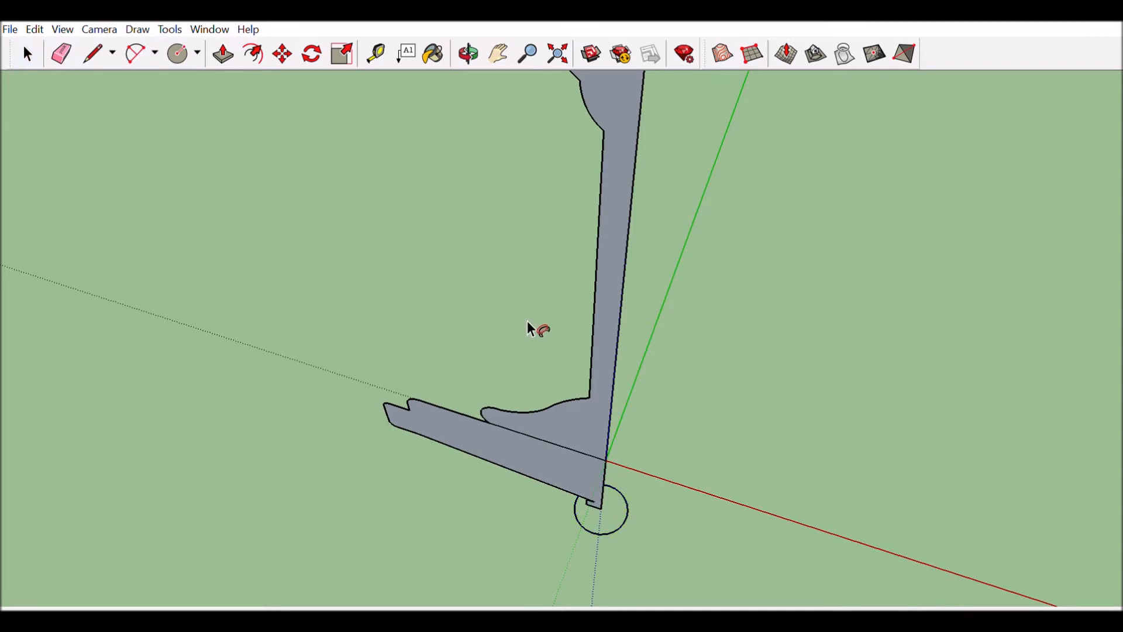
pyautogui.click(621, 276)
pyautogui.scroll(-4, 736, 320)
# - Sweep the base profile face around the same circle with Follow Me to form the round stepped base
pyautogui.click(468, 54)
pyautogui.moveTo(734, 466); pyautogui.dragTo(694, 526)
pyautogui.scroll(3, 693, 526)
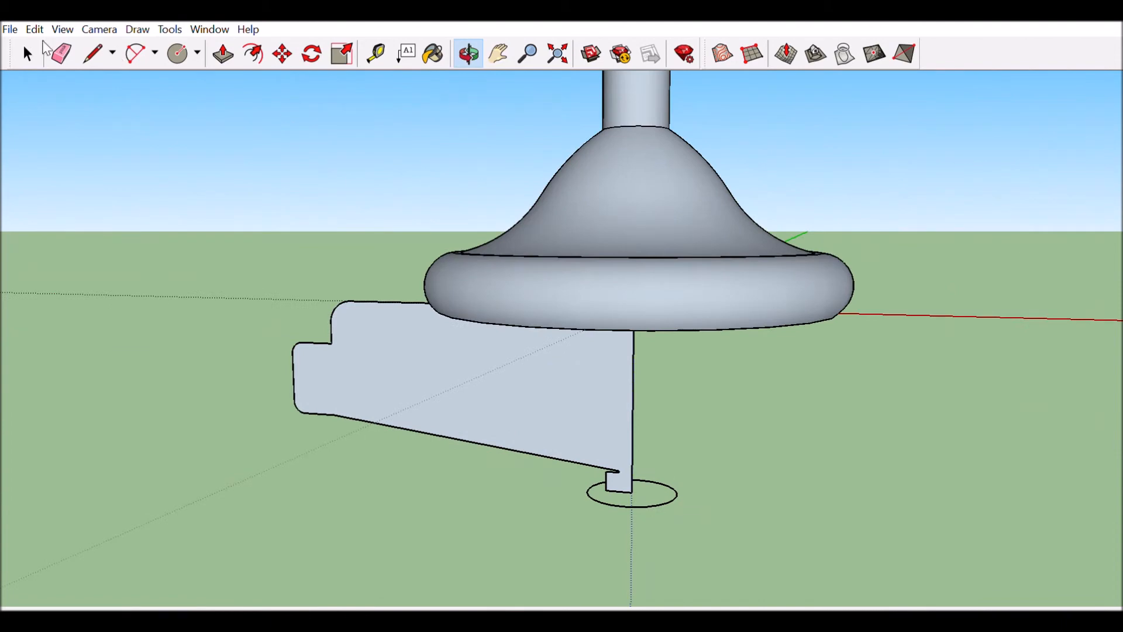
pyautogui.press('space')
pyautogui.click(170, 29)
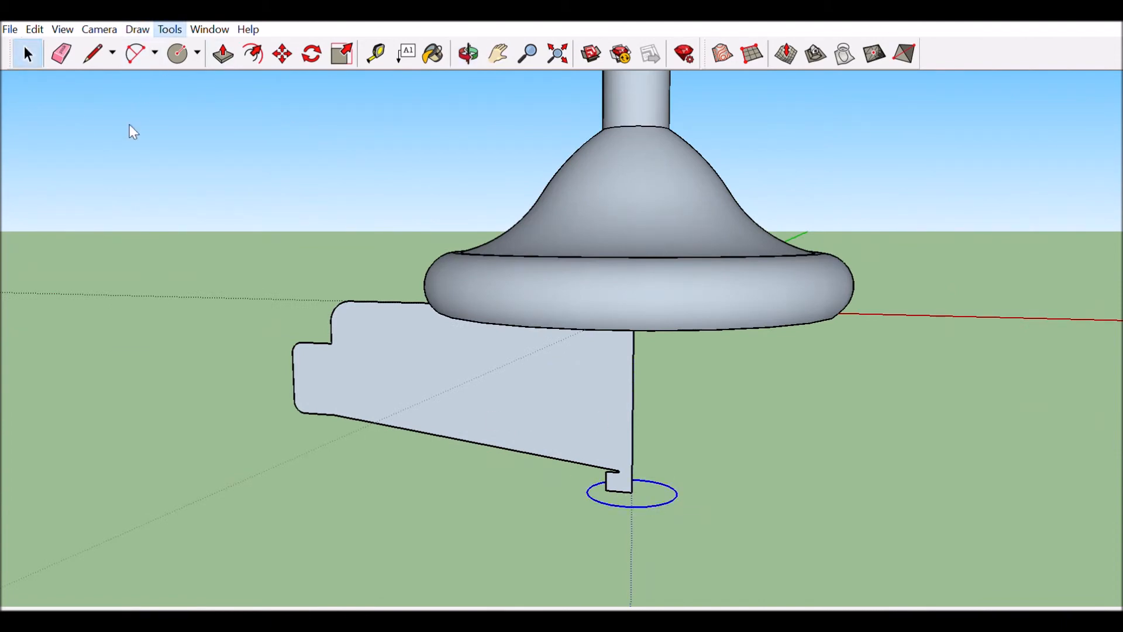
pyautogui.click(129, 124)
pyautogui.click(354, 309)
pyautogui.scroll(-4, 585, 374)
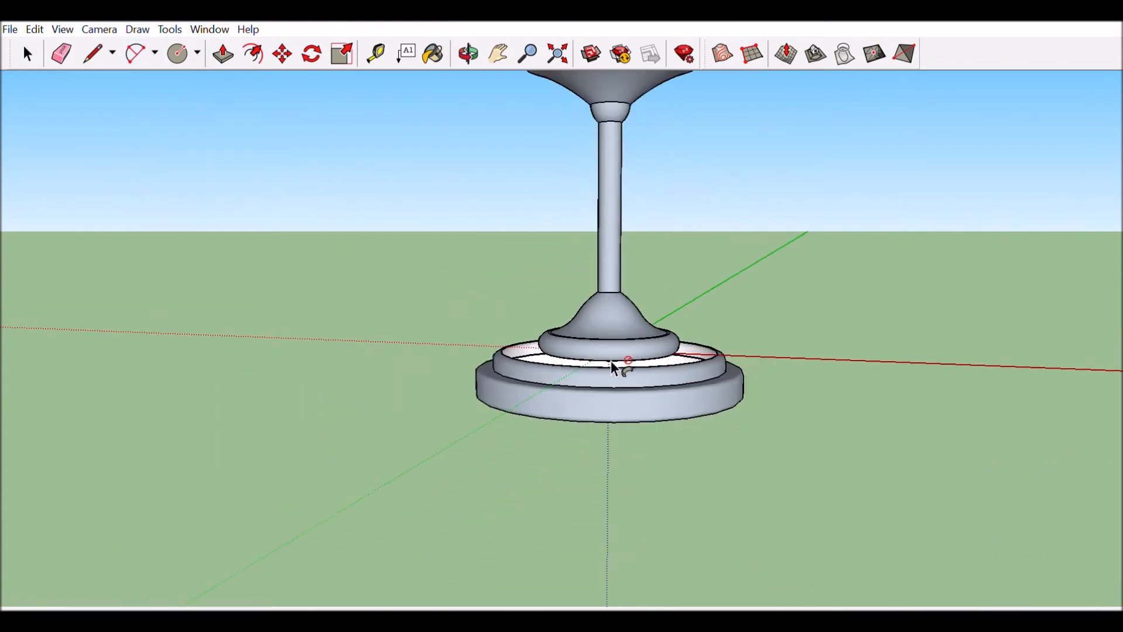
# - Draw a line across the open top of the base to close it with a face
pyautogui.click(468, 54)
pyautogui.moveTo(673, 94); pyautogui.dragTo(402, 275)
pyautogui.click(27, 52)
pyautogui.scroll(-4, 662, 430)
pyautogui.click(468, 54)
pyautogui.moveTo(571, 258); pyautogui.dragTo(591, 363)
pyautogui.scroll(4, 642, 366)
pyautogui.moveTo(468, 316); pyautogui.dragTo(462, 374)
pyautogui.press('l')
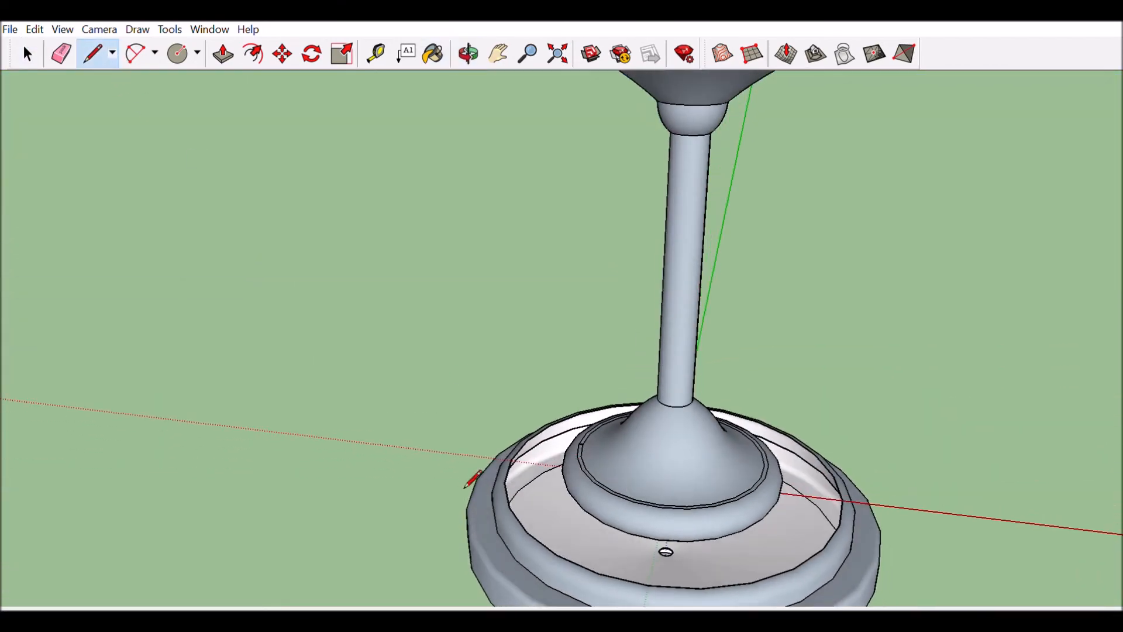
pyautogui.click(845, 493)
# - In top view, draw a long narrow rectangle along the red axis, beside the base
pyautogui.scroll(-4, 777, 519)
pyautogui.click(468, 54)
pyautogui.moveTo(643, 205); pyautogui.dragTo(749, 436)
pyautogui.click(261, 82)
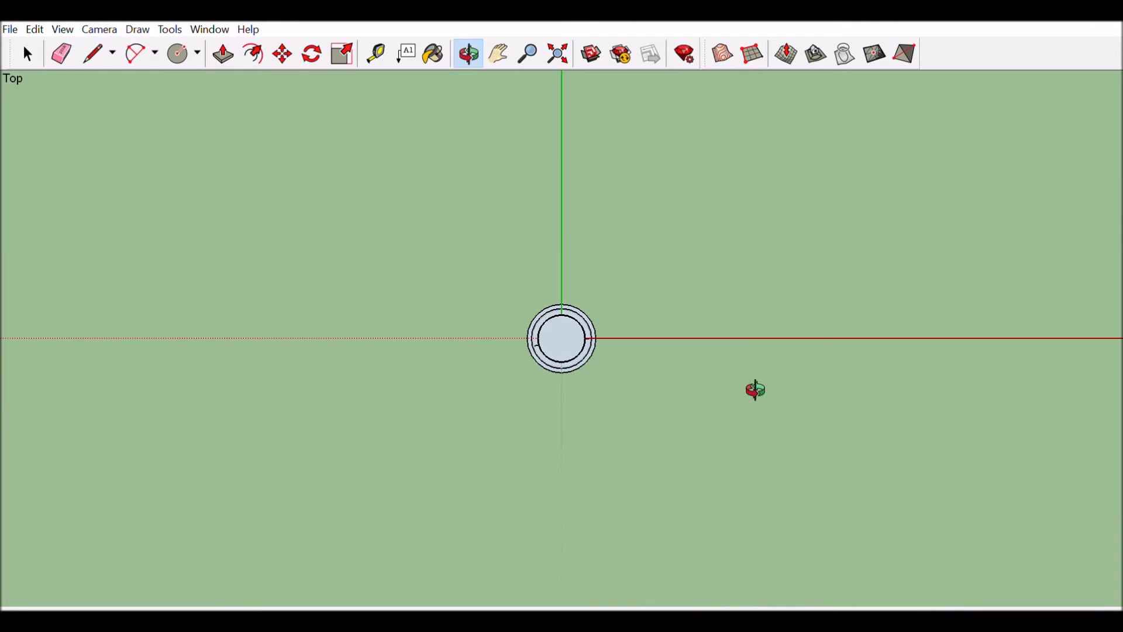
pyautogui.scroll(3, 585, 330)
pyautogui.click(203, 69)
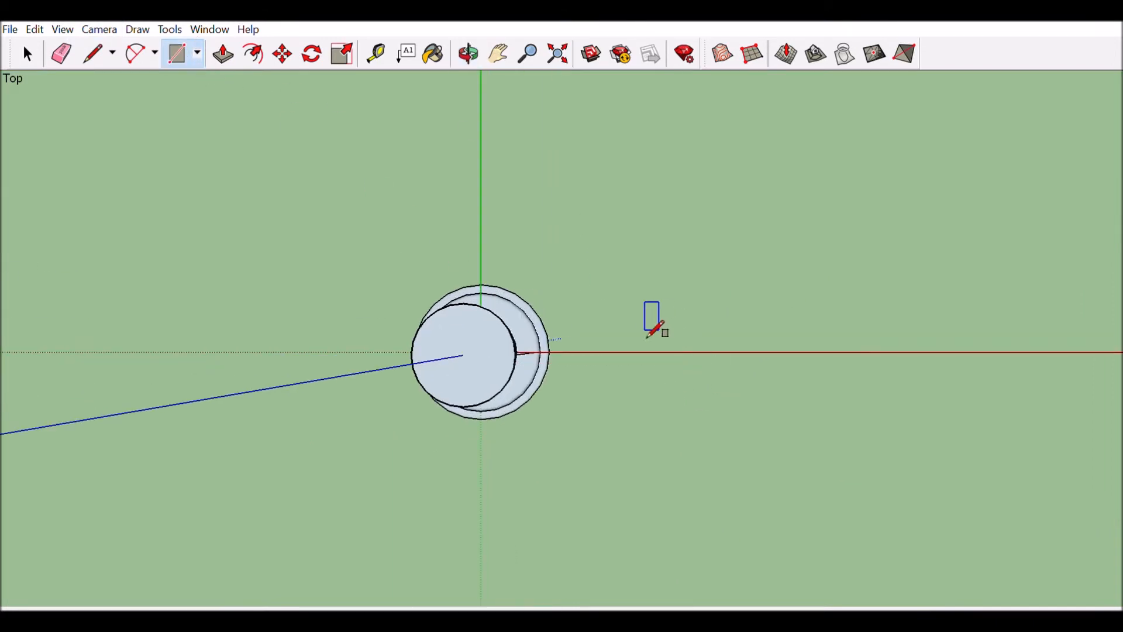
pyautogui.click(637, 337)
pyautogui.click(914, 396)
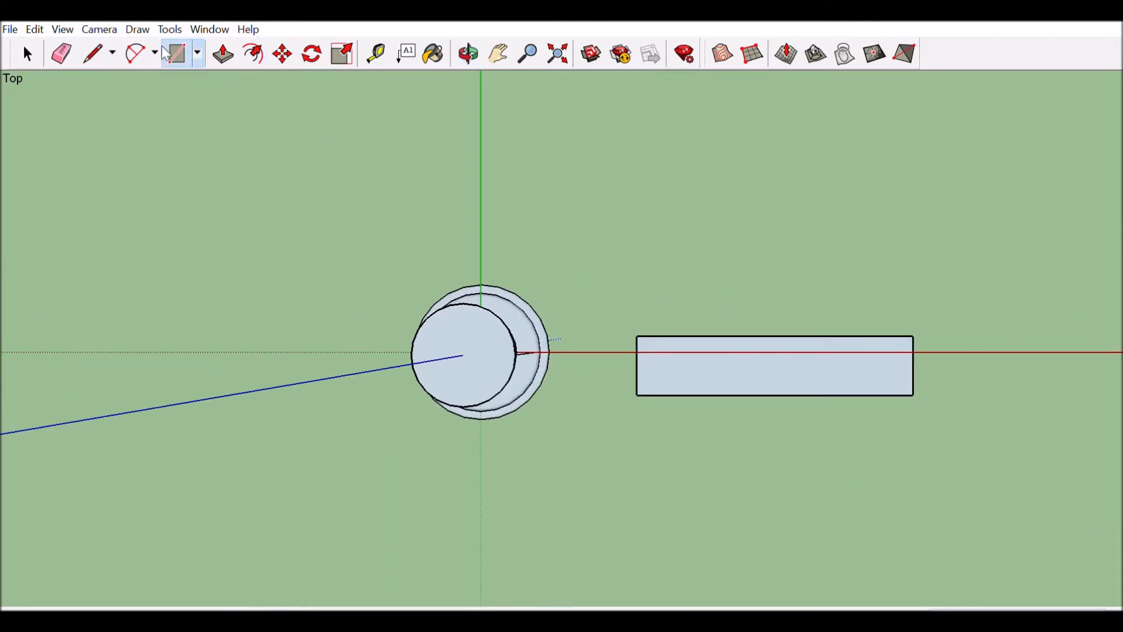
# - Draw two lines from the rectangle's inner corners, flaring slightly outward to beyond both outer corners
pyautogui.click(93, 54)
pyautogui.click(912, 322)
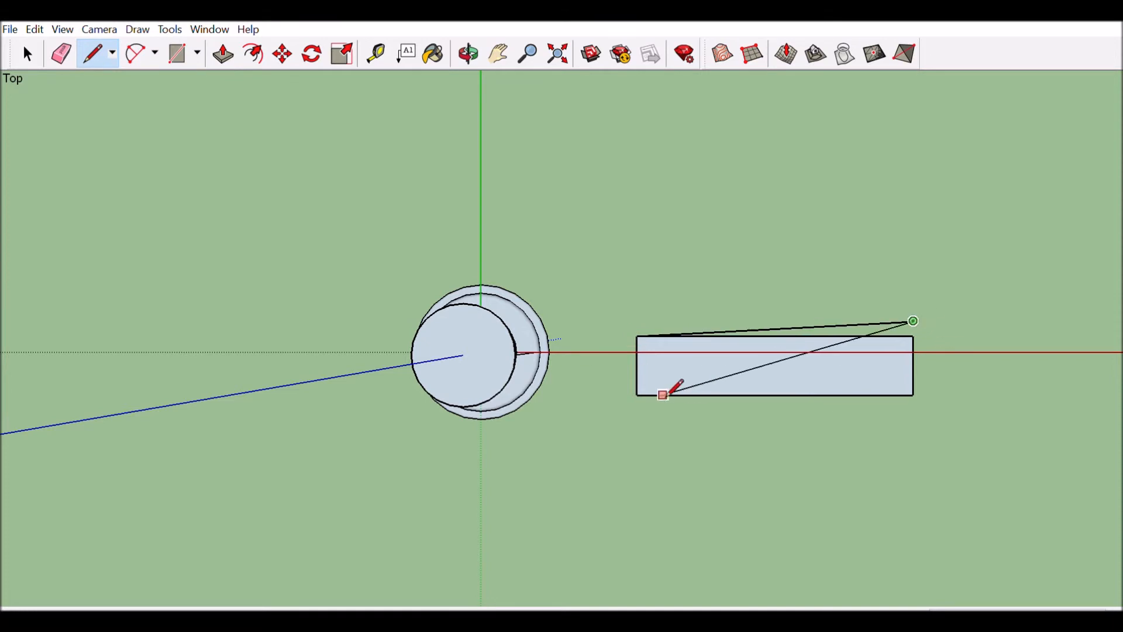
pyautogui.click(88, 51)
pyautogui.click(914, 413)
# - Join the outer ends of the flared lines with an outward-bulging arc and erase the rectangle's internal edges
pyautogui.click(136, 54)
pyautogui.click(914, 413)
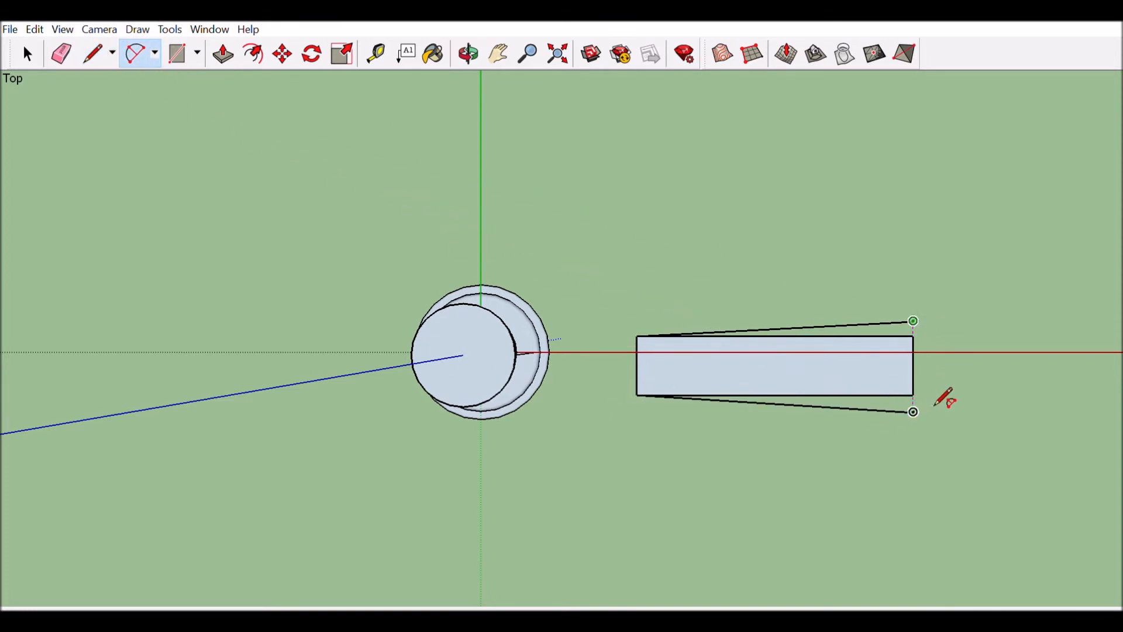
pyautogui.click(943, 391)
pyautogui.press('e')
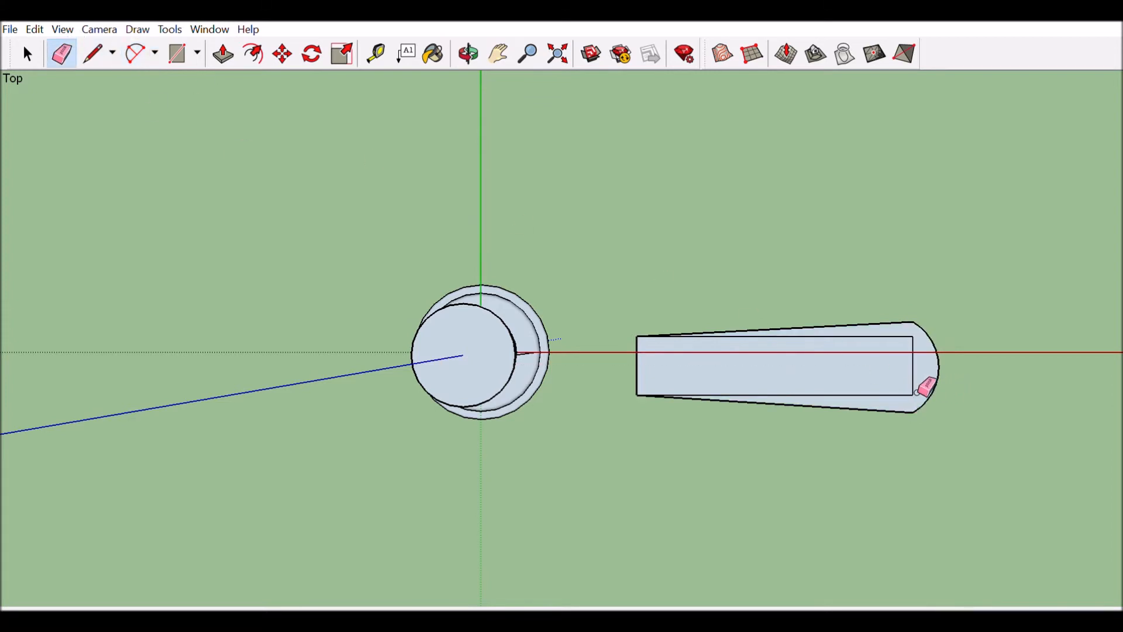
pyautogui.click(916, 395)
pyautogui.click(911, 338)
pyautogui.click(898, 397)
# - Push/Pull the blade face into a thin plate
pyautogui.click(469, 54)
pyautogui.moveTo(684, 305)
pyautogui.mouseDown()
pyautogui.moveTo(598, 126)
pyautogui.moveTo(754, 330)
pyautogui.mouseUp()
pyautogui.click(223, 54)
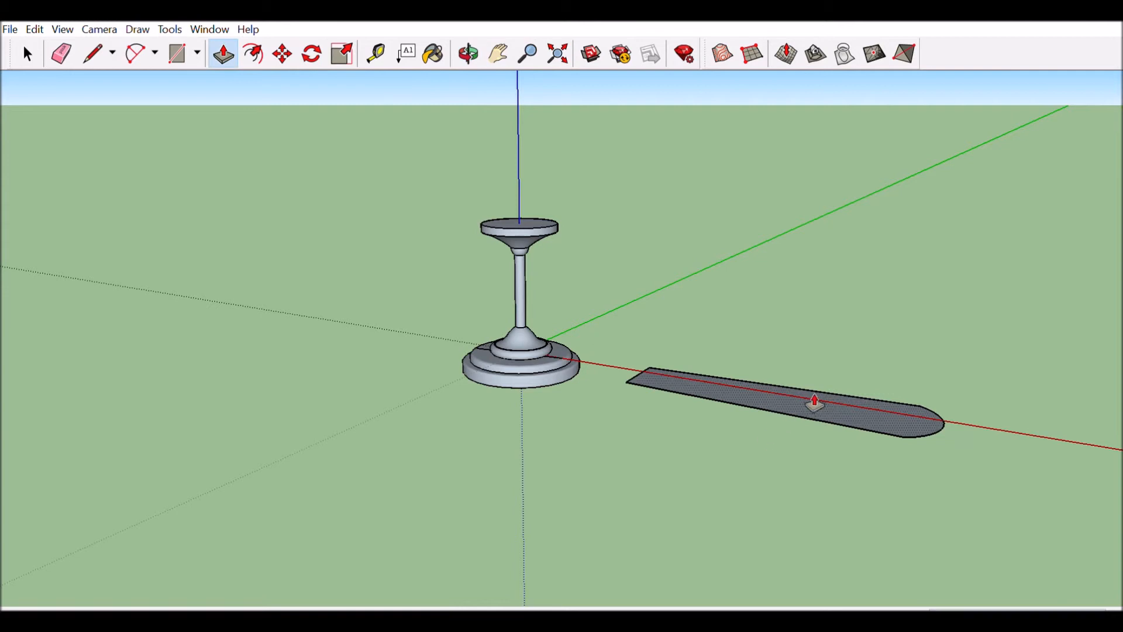
pyautogui.click(815, 402)
pyautogui.click(817, 399)
# - Select the whole blade in top view and combine it into a single object
pyautogui.click(98, 31)
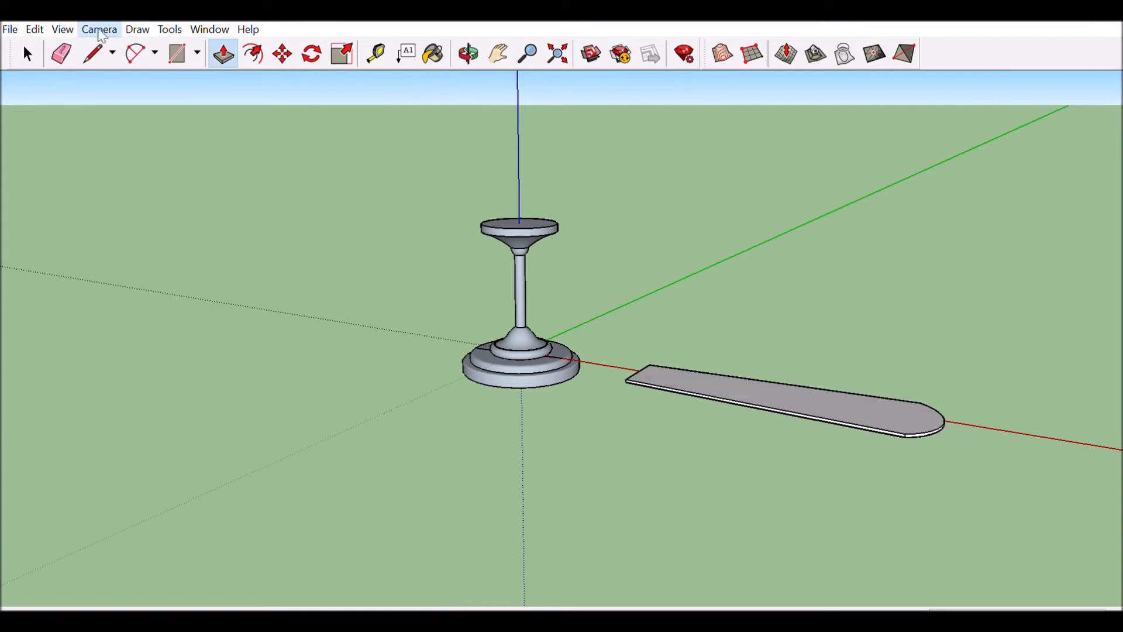
pyautogui.moveTo(146, 73)
pyautogui.click(256, 80)
pyautogui.scroll(-2, 385, 186)
pyautogui.click(25, 46)
pyautogui.moveTo(424, 217); pyautogui.dragTo(476, 240)
pyautogui.moveTo(790, 439); pyautogui.dragTo(481, 216)
pyautogui.press('Return')
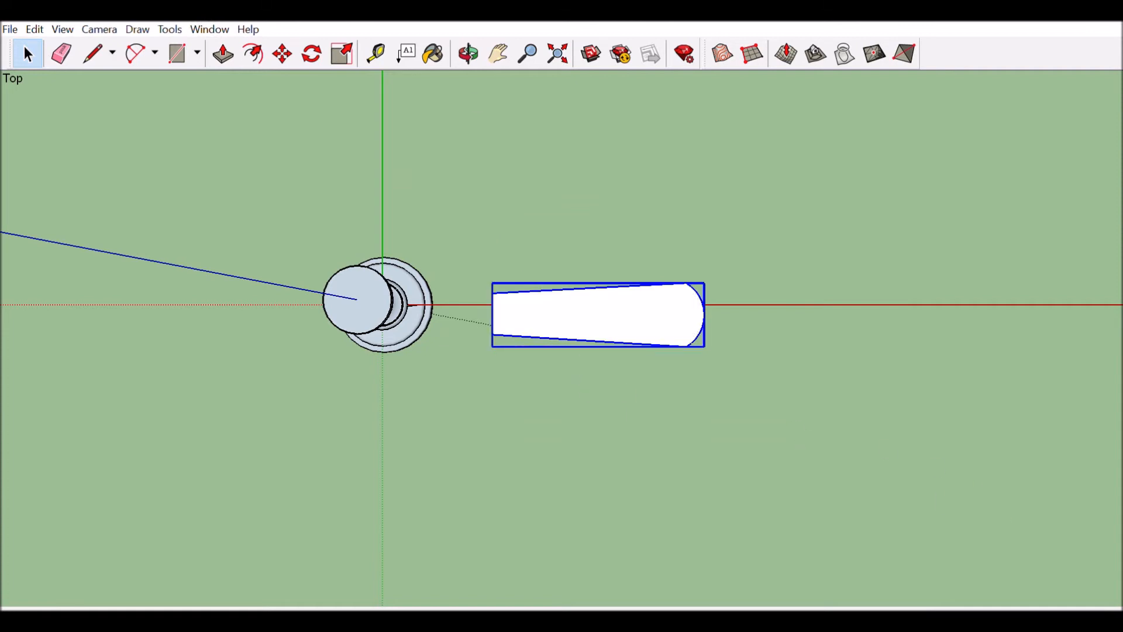
# - Scale the blade down proportionally and move its inner end against the edge of the round base
pyautogui.press('s')
pyautogui.moveTo(705, 283); pyautogui.dragTo(655, 298)
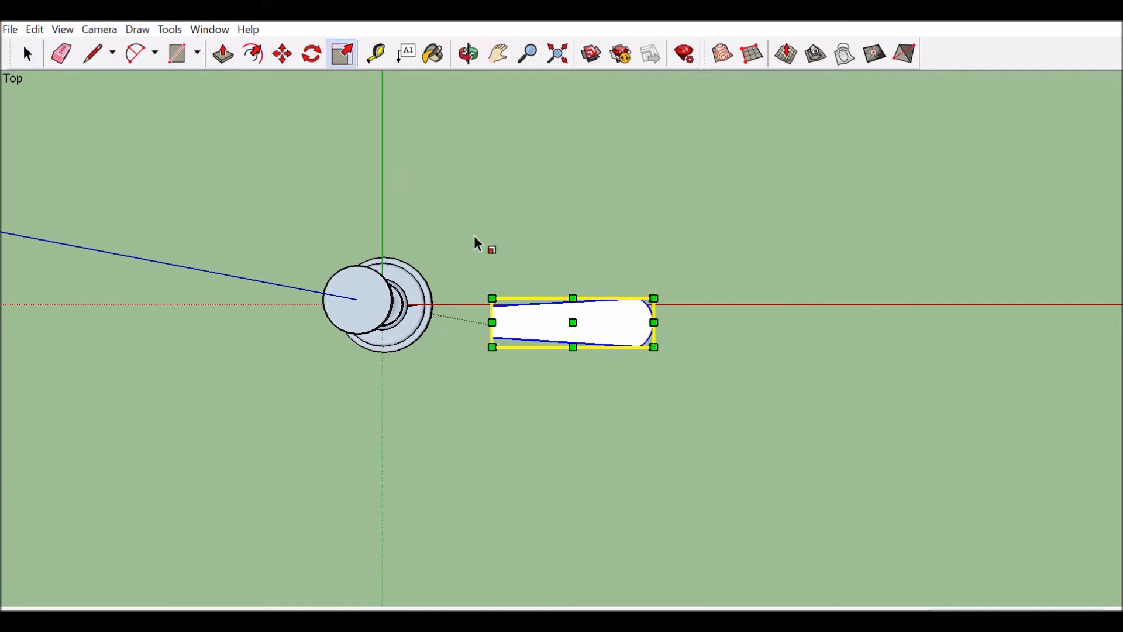
pyautogui.click(282, 52)
pyautogui.moveTo(587, 311); pyautogui.dragTo(529, 299)
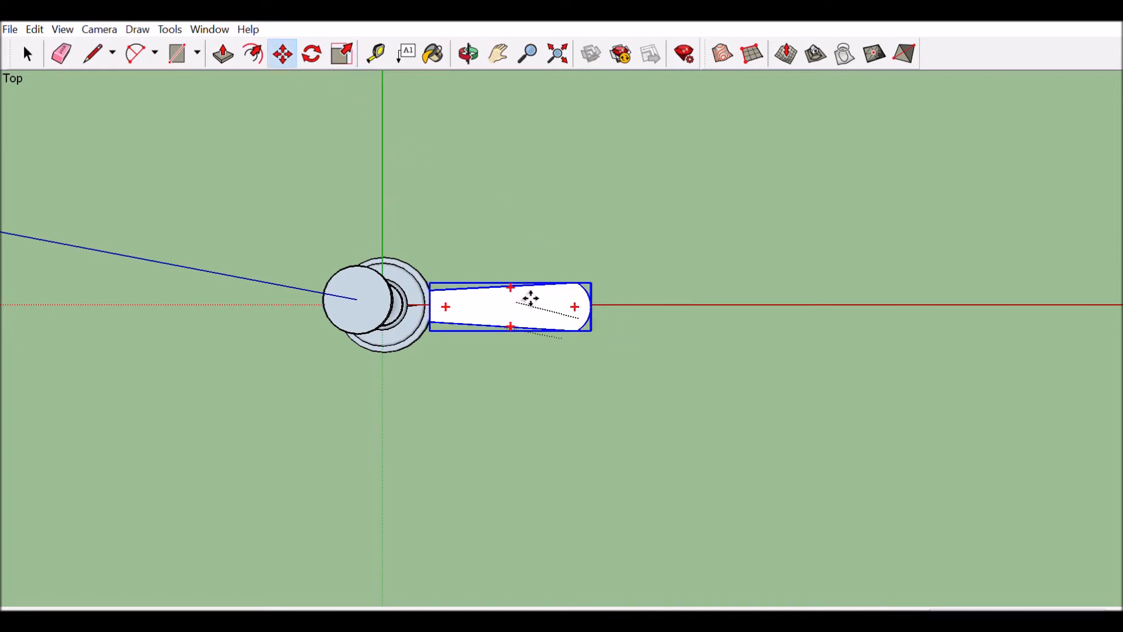
# - Lower the blade slightly so it meets the side of the base
pyautogui.click(471, 52)
pyautogui.moveTo(281, 421); pyautogui.dragTo(459, 339)
pyautogui.click(282, 51)
pyautogui.moveTo(630, 458); pyautogui.dragTo(632, 465)
# - In top view, place a copy of the blade on the far side of the base
pyautogui.click(100, 30)
pyautogui.moveTo(116, 74)
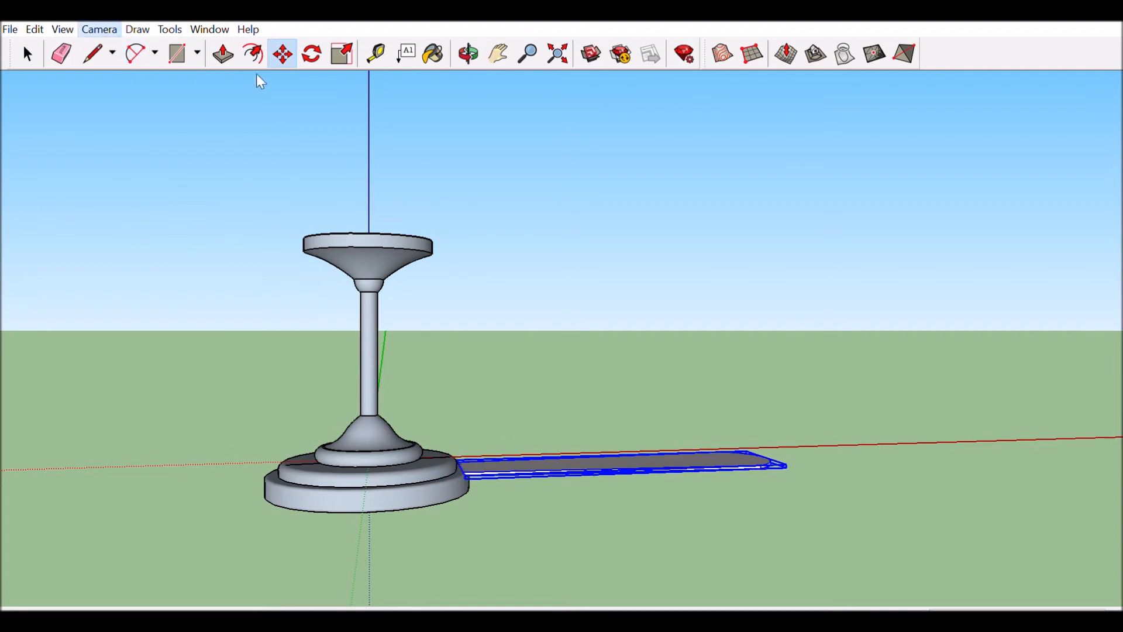
pyautogui.click(256, 76)
pyautogui.click(499, 52)
pyautogui.moveTo(391, 221); pyautogui.dragTo(554, 289)
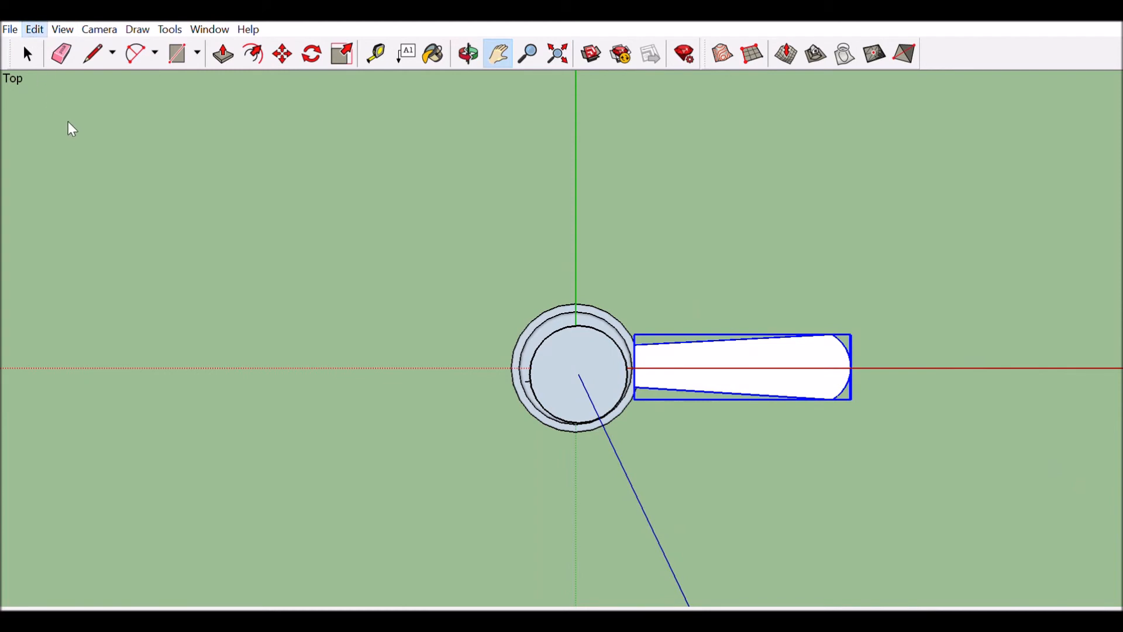
pyautogui.press('m')
pyautogui.keyDown('ctrl'); pyautogui.moveTo(814, 379); pyautogui.dragTo(714, 296); pyautogui.keyUp('ctrl')
# - Rotate the copied blade roughly a third of a turn and move its inner end against the base
pyautogui.click(313, 54)
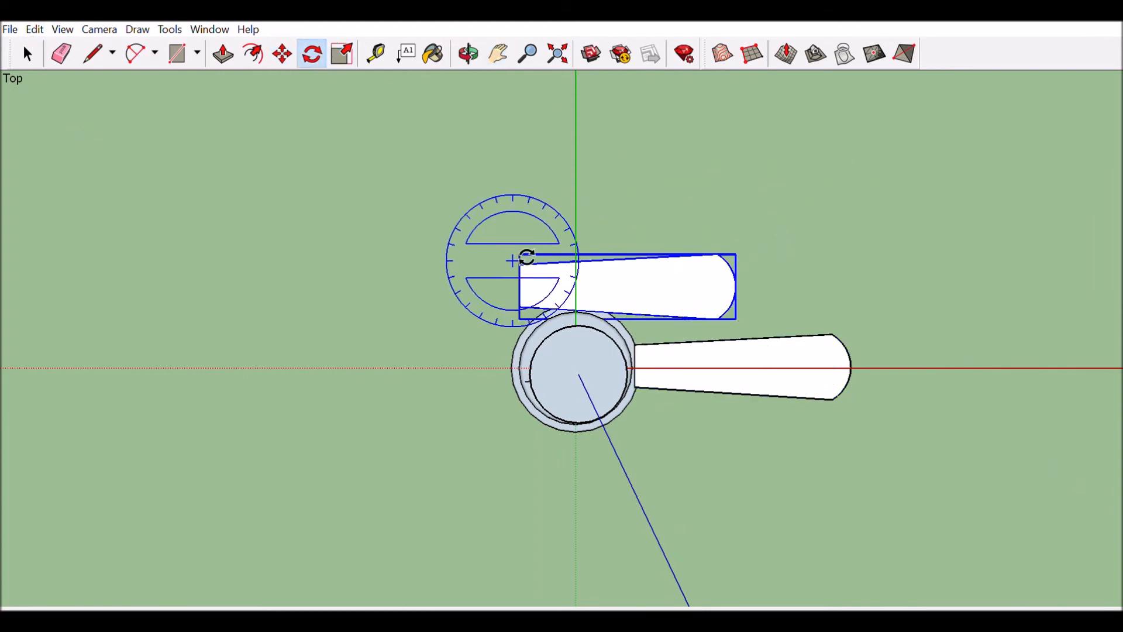
pyautogui.click(520, 265)
pyautogui.click(563, 230)
pyautogui.click(296, 462)
pyautogui.click(282, 54)
pyautogui.moveTo(456, 130); pyautogui.dragTo(451, 203)
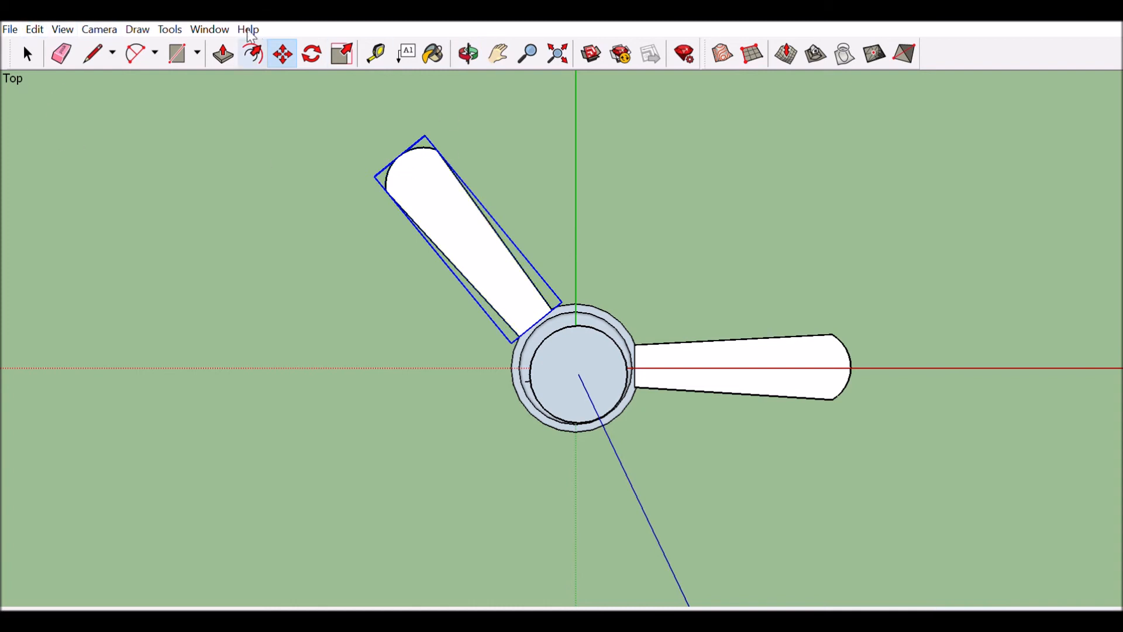
# - Copy the second blade, rotate the copy about a quarter turn and move its inner end against the base
pyautogui.keyDown('ctrl'); pyautogui.moveTo(479, 235); pyautogui.dragTo(480, 333); pyautogui.keyUp('ctrl')
pyautogui.click(313, 55)
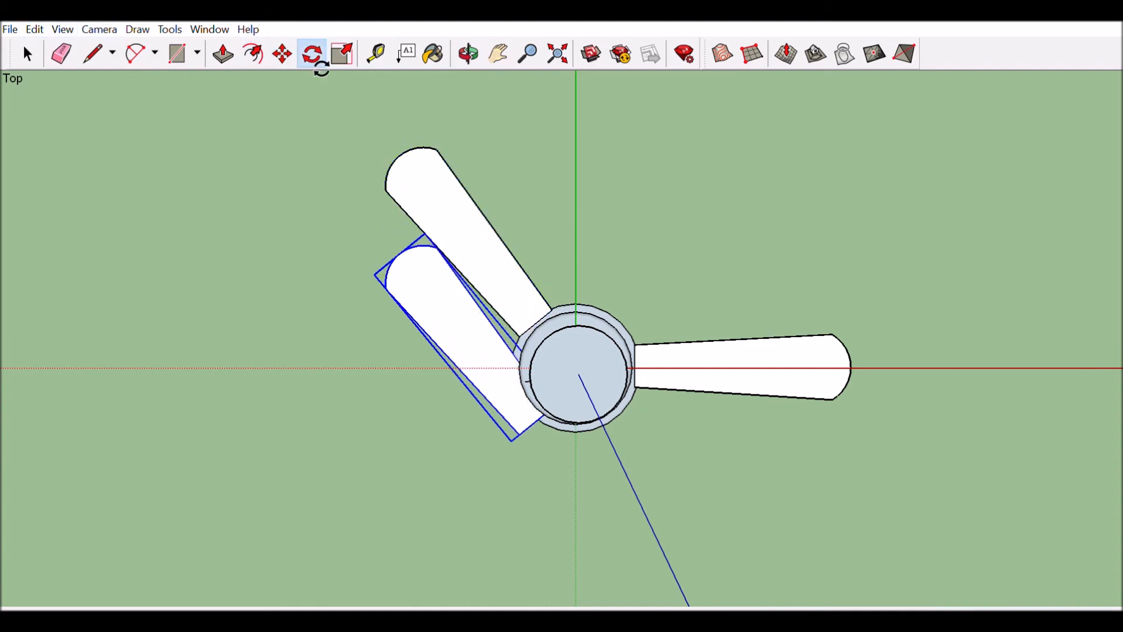
pyautogui.click(521, 434)
pyautogui.click(523, 386)
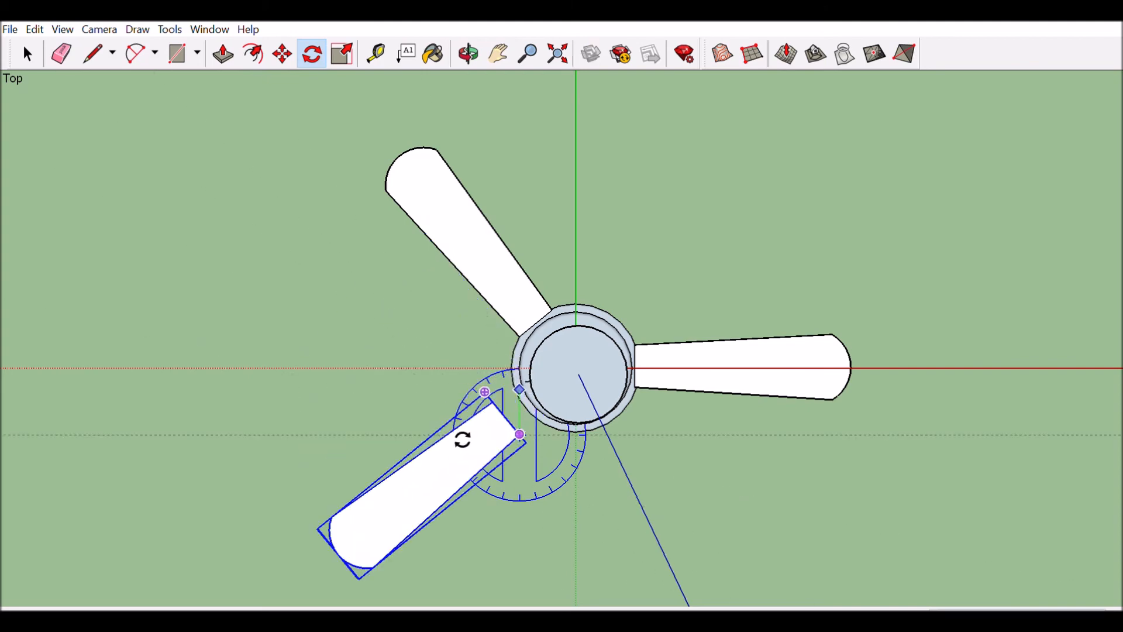
pyautogui.click(461, 438)
pyautogui.press('m')
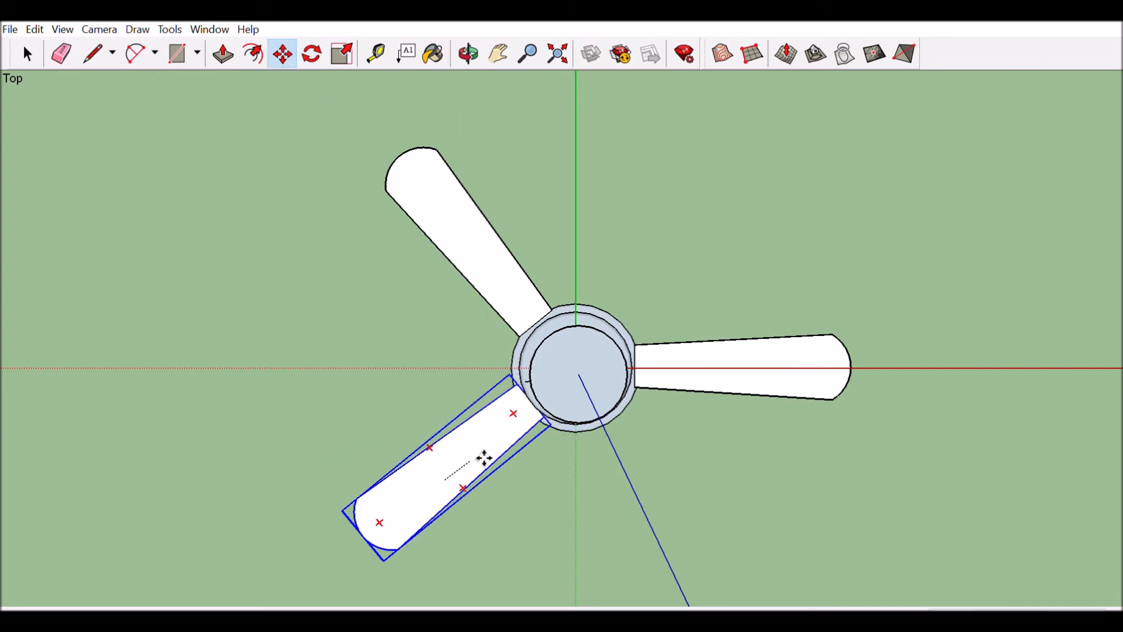
# - Rotate the third blade slightly further for more even spacing and reposition its inner end against the base
pyautogui.click(468, 54)
pyautogui.moveTo(503, 111); pyautogui.dragTo(736, 428)
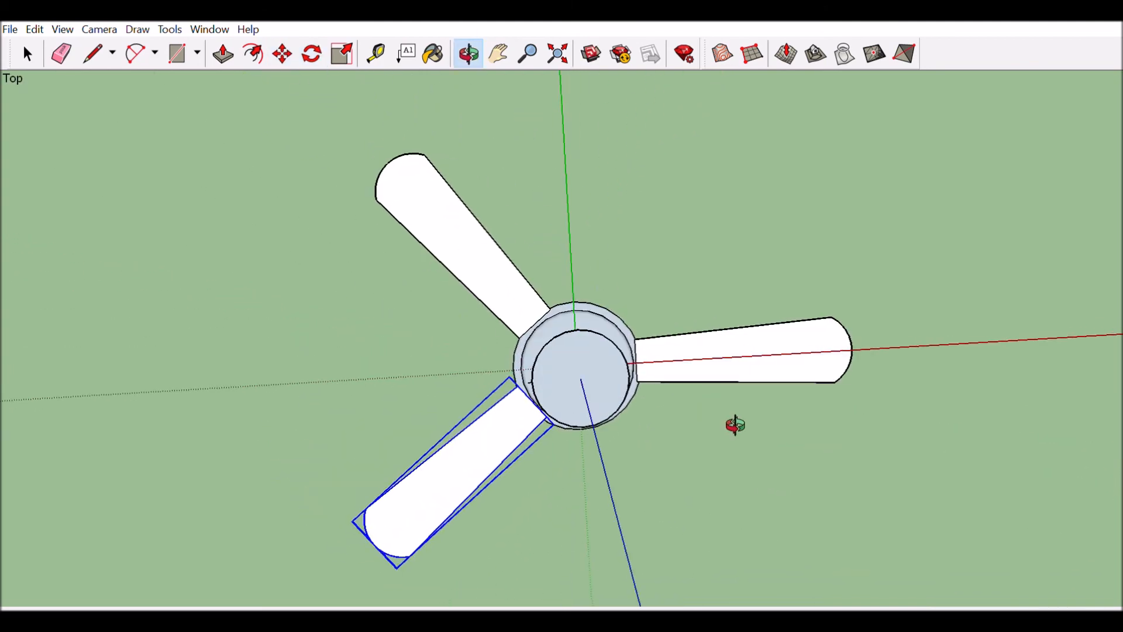
pyautogui.click(312, 54)
pyautogui.click(451, 461)
pyautogui.click(473, 439)
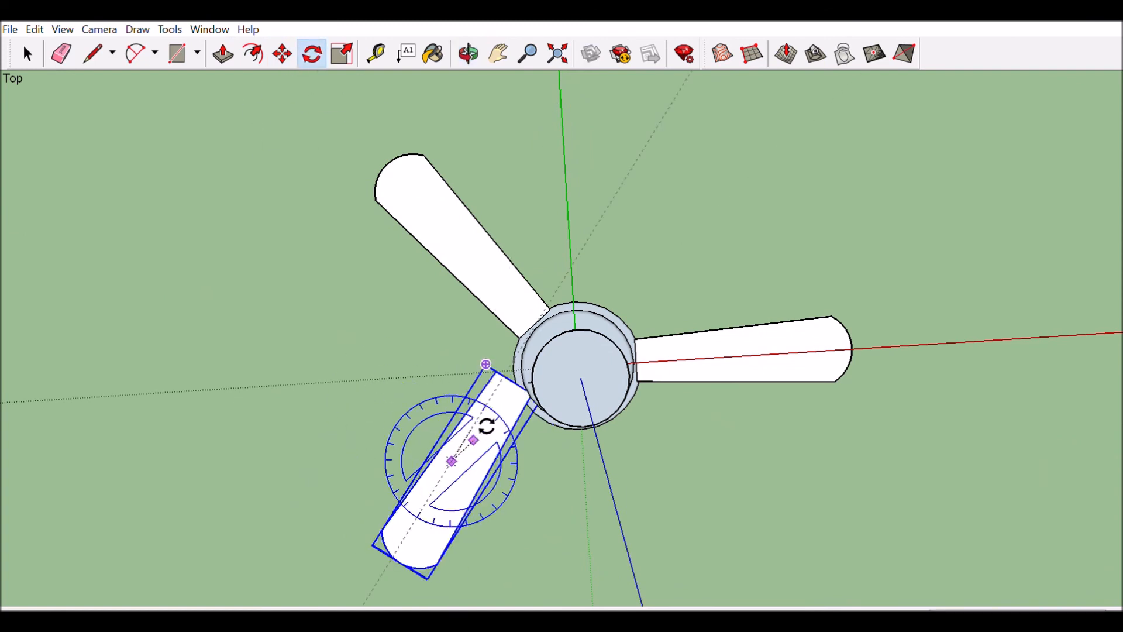
pyautogui.click(454, 471)
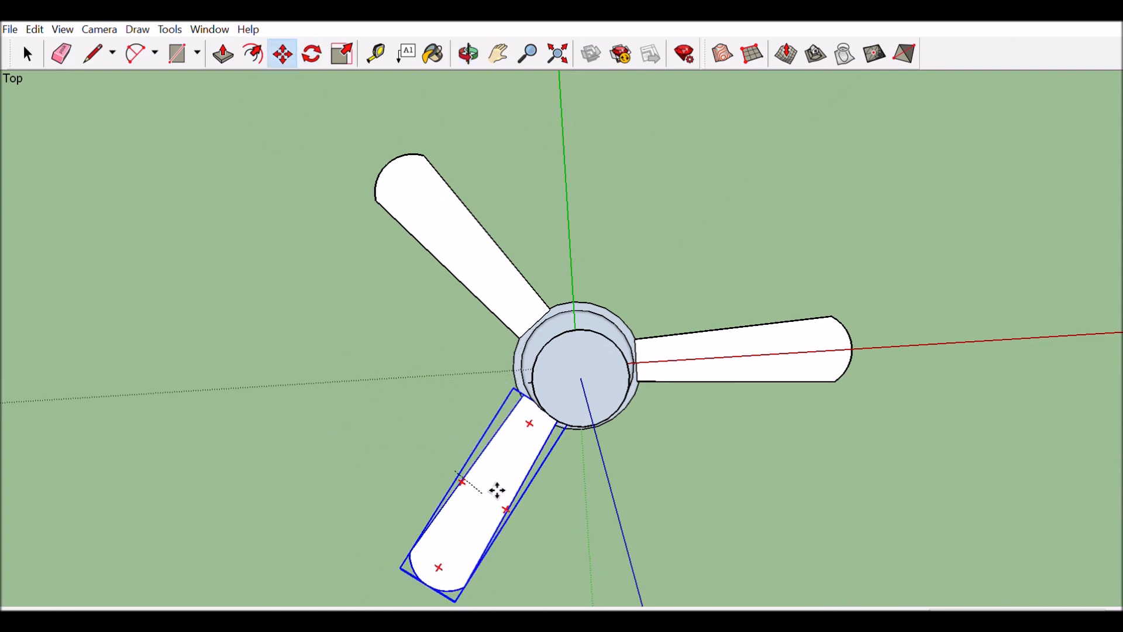
pyautogui.click(469, 54)
pyautogui.moveTo(486, 147); pyautogui.dragTo(661, 204)
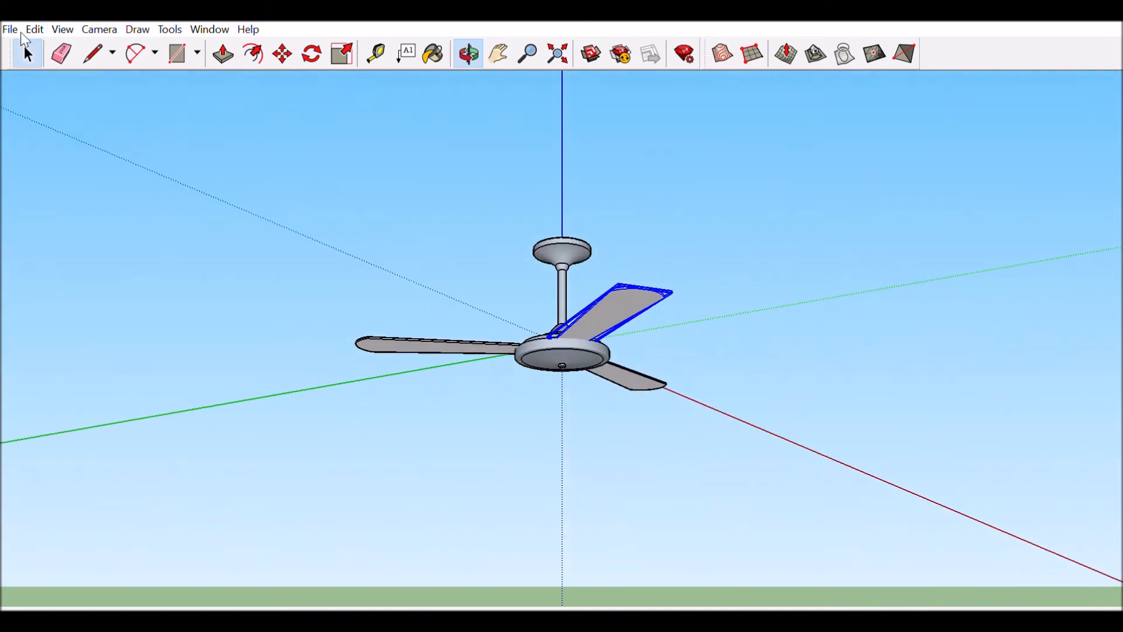
pyautogui.click(468, 53)
pyautogui.moveTo(445, 176); pyautogui.dragTo(779, 458)
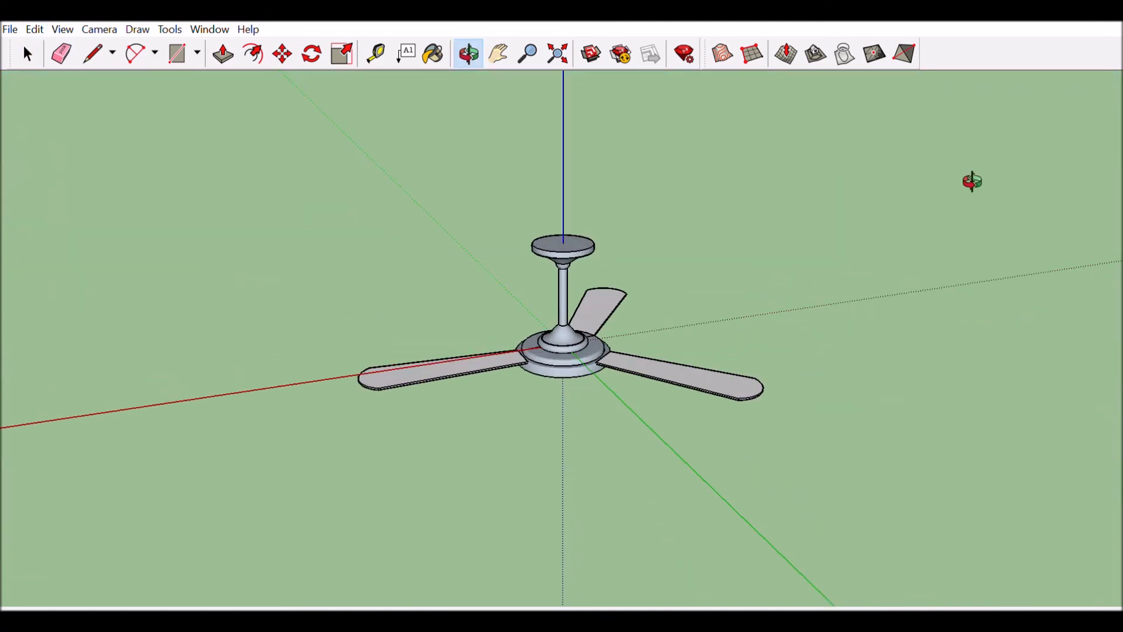